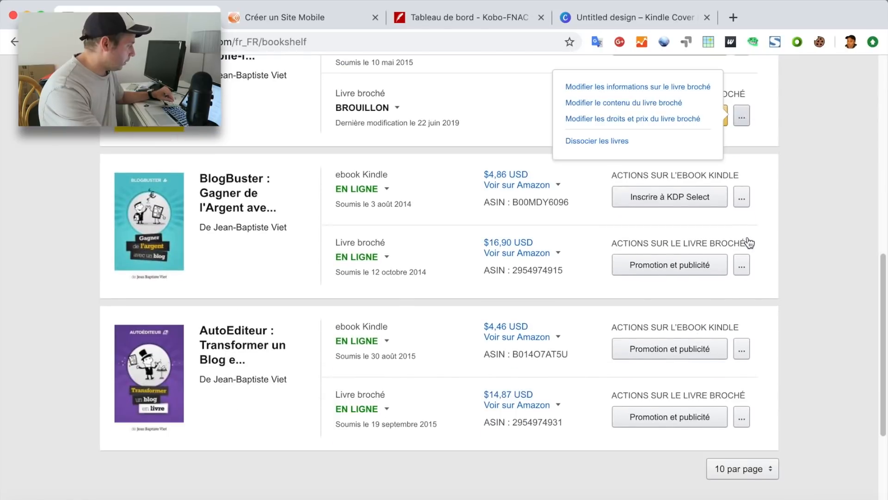
Step: Check the online status details of BlogBuster's Kindle ebook and paperback editions in the bookshelf
{"action": "scroll", "coordinate": [748, 237], "scroll_direction": "up", "scroll_amount": 1}
{"action": "left_click", "coordinate": [743, 249]}
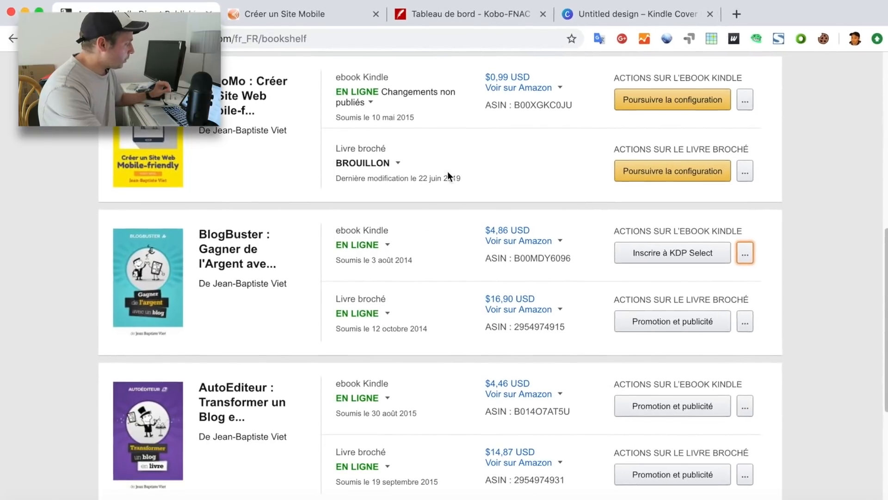
{"action": "left_click", "coordinate": [370, 234]}
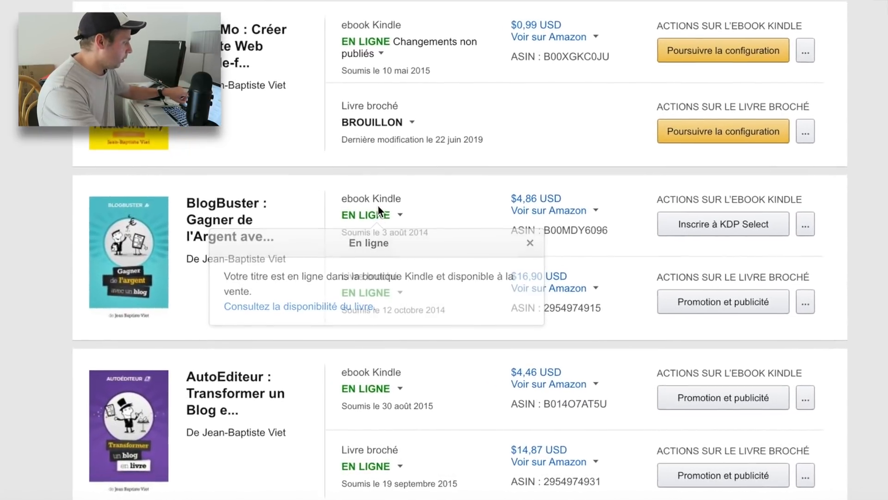
{"action": "left_click", "coordinate": [370, 306]}
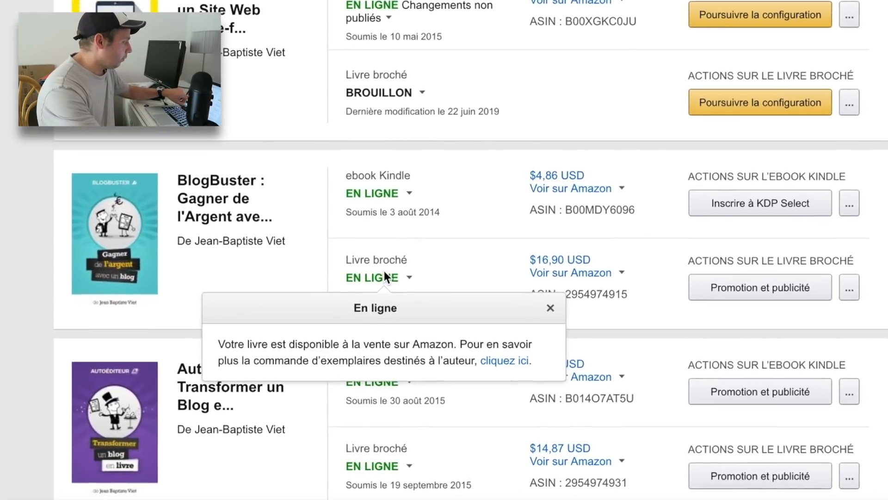
{"action": "left_click", "coordinate": [475, 256]}
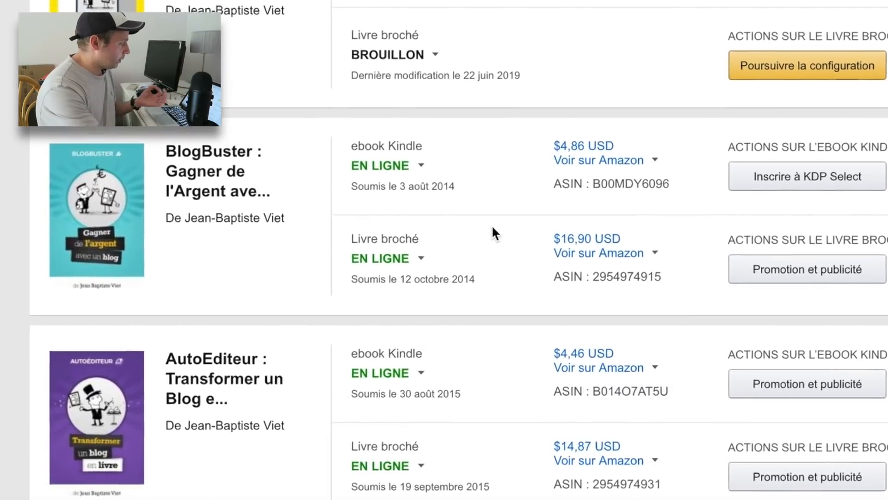
Step: Open the KDP reports and review the sales charts and royalty tables, including the sales history since the beginning
{"action": "scroll", "coordinate": [506, 224], "scroll_direction": "down", "scroll_amount": 4}
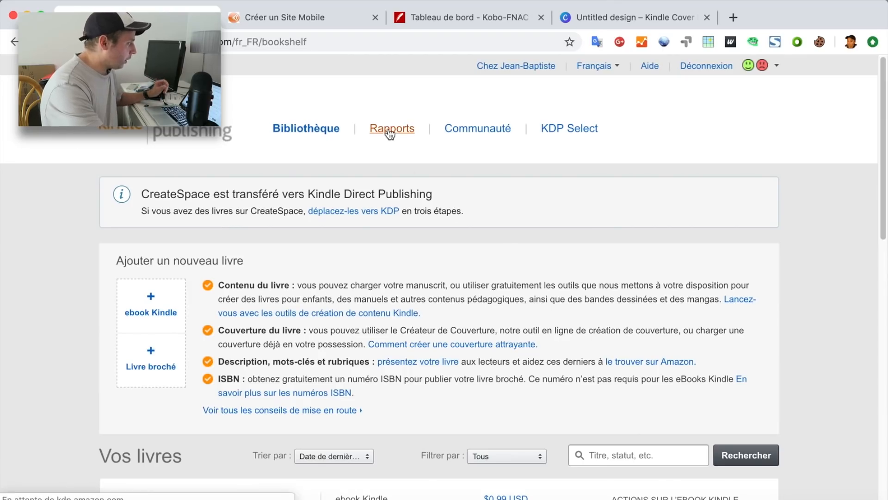
{"action": "left_click", "coordinate": [392, 128]}
{"action": "scroll", "coordinate": [603, 257], "scroll_direction": "down", "scroll_amount": 10}
{"action": "scroll", "coordinate": [603, 259], "scroll_direction": "up", "scroll_amount": 6}
{"action": "scroll", "coordinate": [603, 259], "scroll_direction": "down", "scroll_amount": 10}
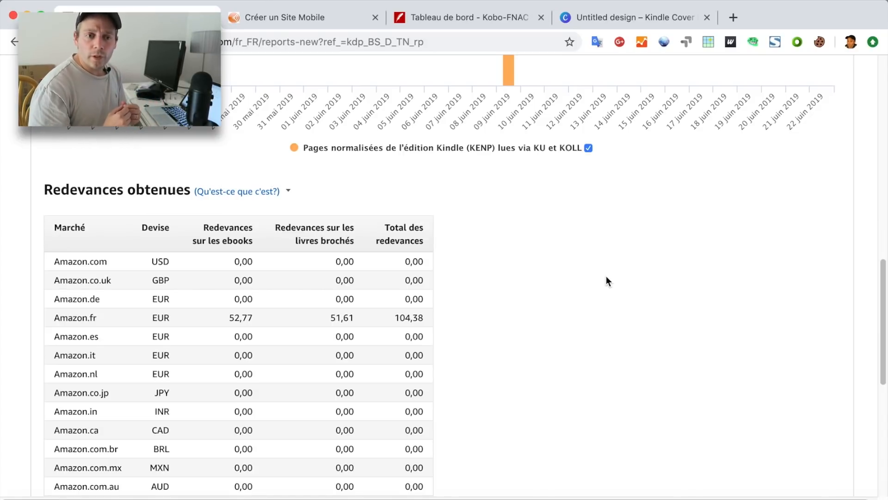
{"action": "scroll", "coordinate": [575, 254], "scroll_direction": "down", "scroll_amount": 6}
{"action": "scroll", "coordinate": [802, 196], "scroll_direction": "up", "scroll_amount": 14}
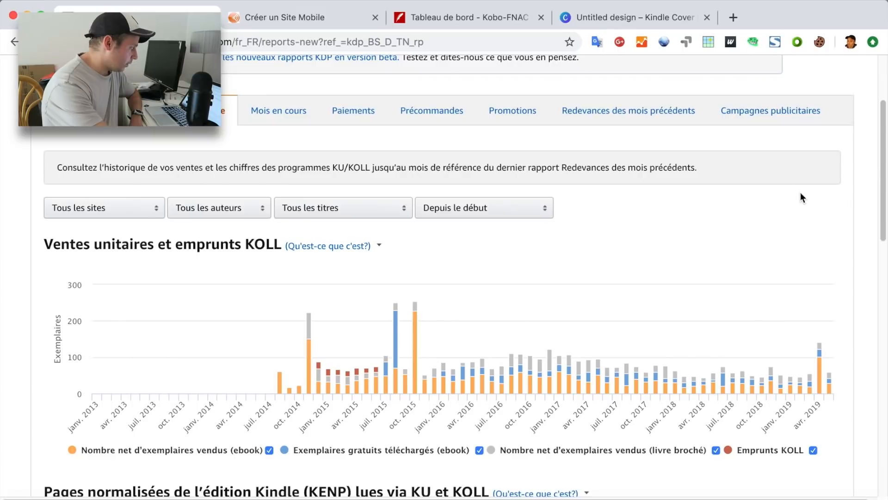
{"action": "scroll", "coordinate": [806, 201], "scroll_direction": "down", "scroll_amount": 12}
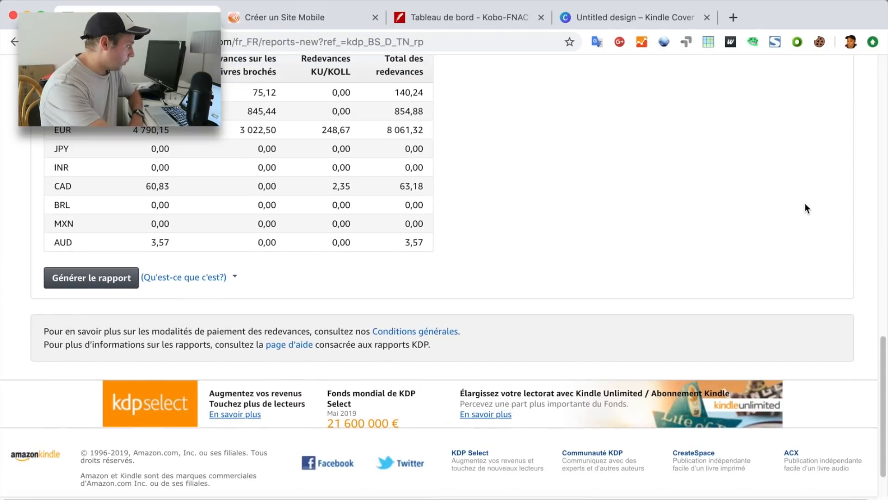
{"action": "scroll", "coordinate": [805, 204], "scroll_direction": "up", "scroll_amount": 2}
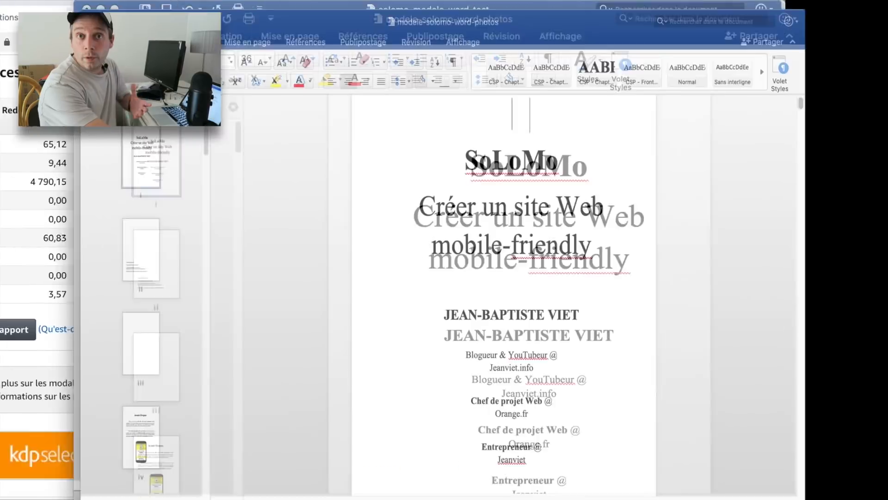
Step: Switch to the Word manuscript modele-solomo-word-photos and review its title page, foreword, chapters and illustrations
{"action": "scroll", "coordinate": [432, 320], "scroll_direction": "down", "scroll_amount": 20}
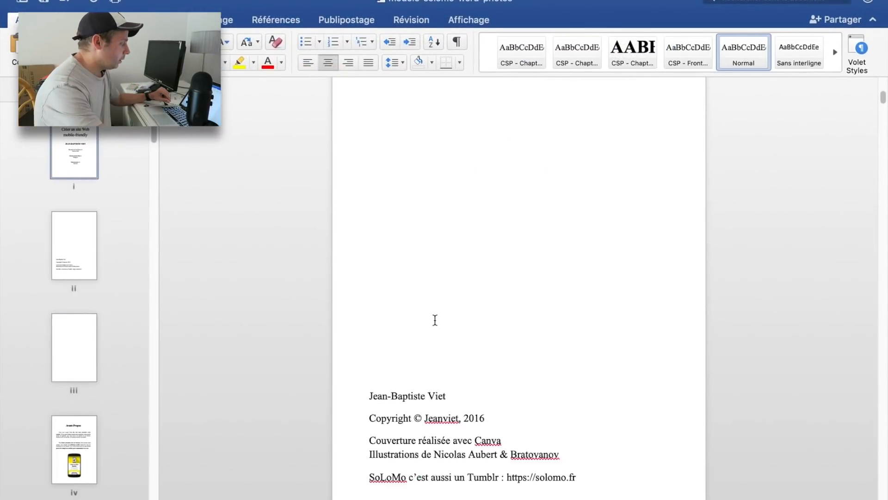
{"action": "scroll", "coordinate": [430, 327], "scroll_direction": "down", "scroll_amount": 15}
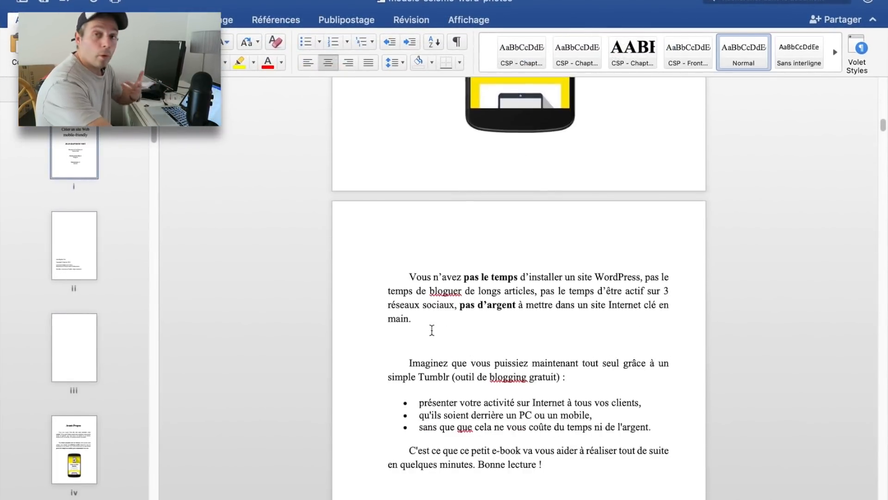
{"action": "scroll", "coordinate": [432, 336], "scroll_direction": "down", "scroll_amount": 15}
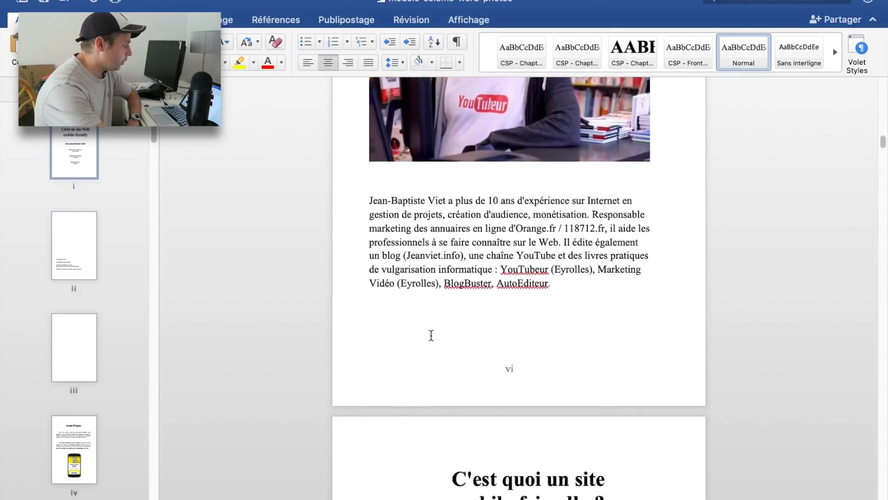
{"action": "scroll", "coordinate": [431, 337], "scroll_direction": "down", "scroll_amount": 20}
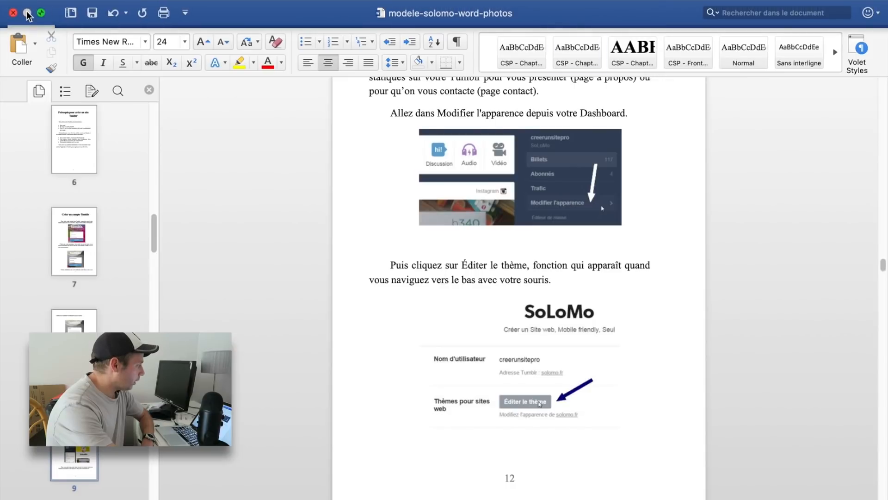
{"action": "left_click", "coordinate": [40, 14]}
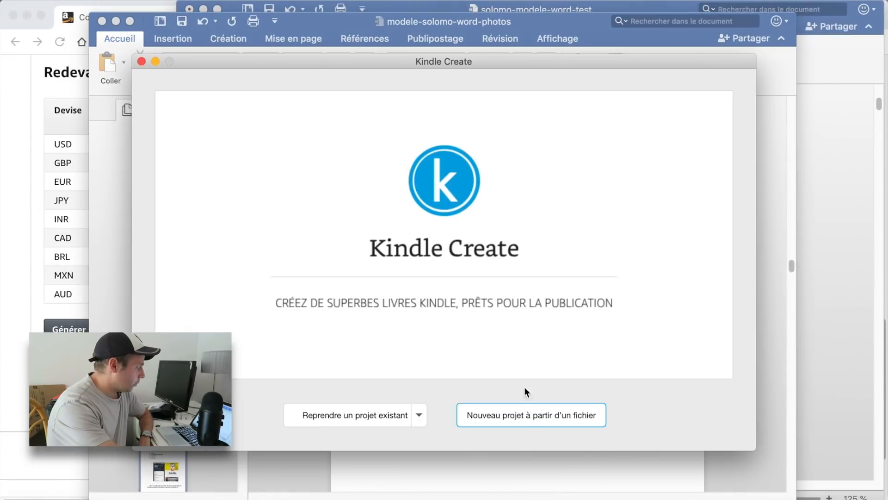
Step: In Kindle Create, start a new project from a file for novels and narrative non-fiction, with content language Français
{"action": "left_click", "coordinate": [525, 414]}
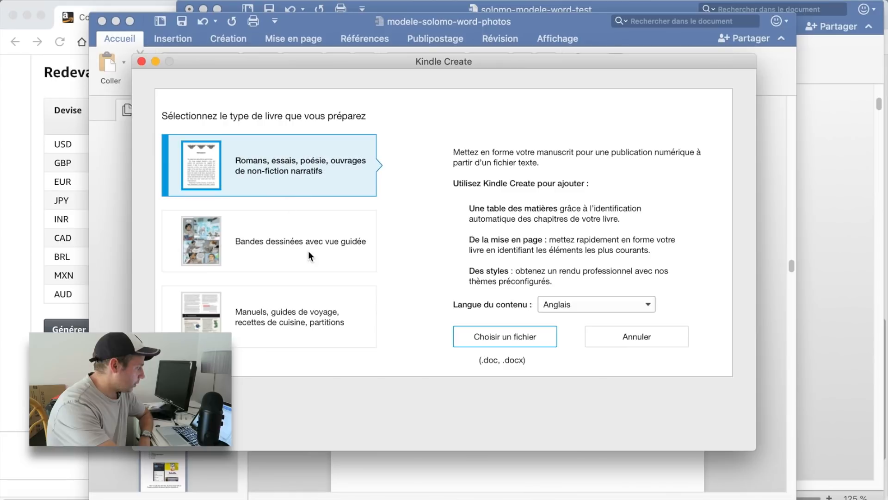
{"action": "left_click", "coordinate": [582, 307]}
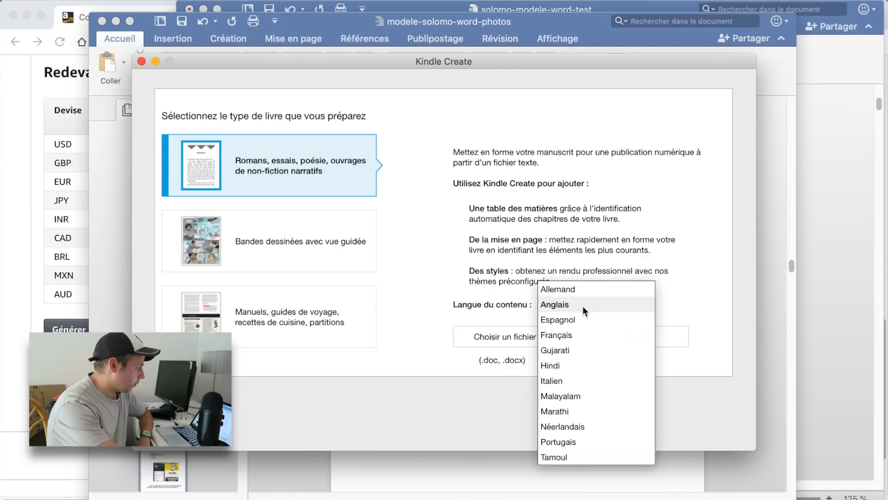
{"action": "left_click", "coordinate": [573, 335]}
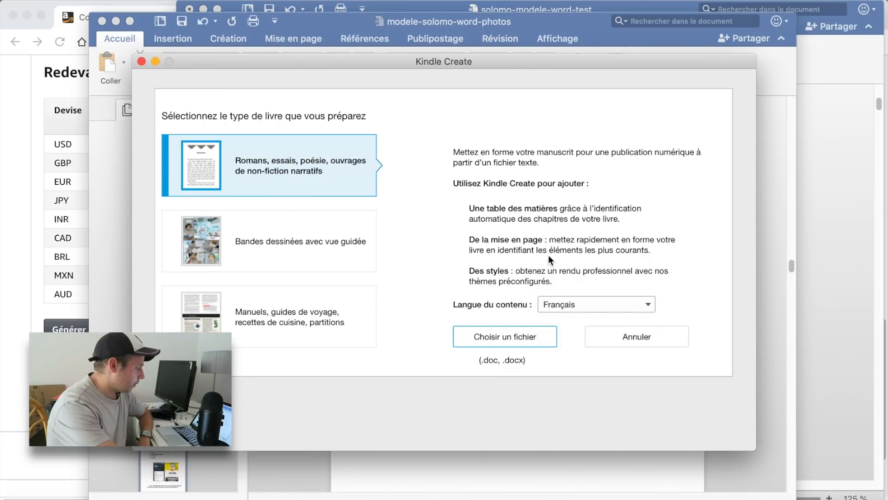
Step: Import the Word file modele-solomo-word-photos from the LIVRE KDP folder and continue past the import tips
{"action": "left_click", "coordinate": [514, 337]}
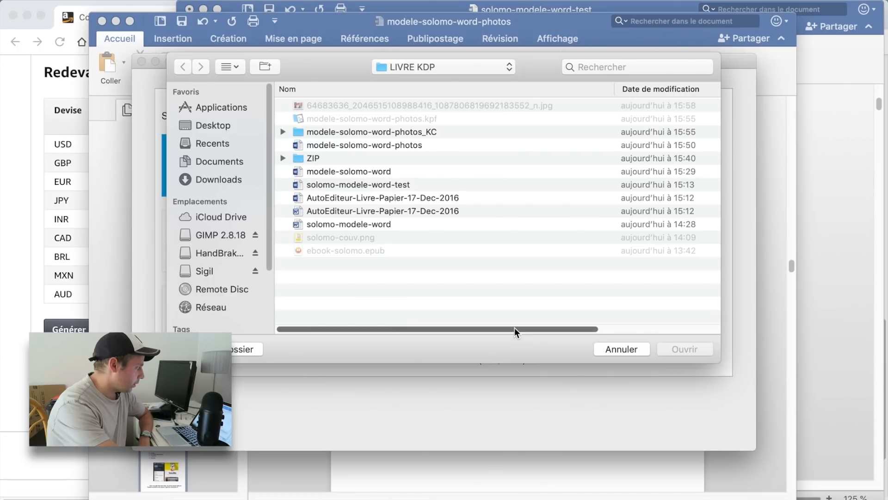
{"action": "left_click", "coordinate": [399, 141]}
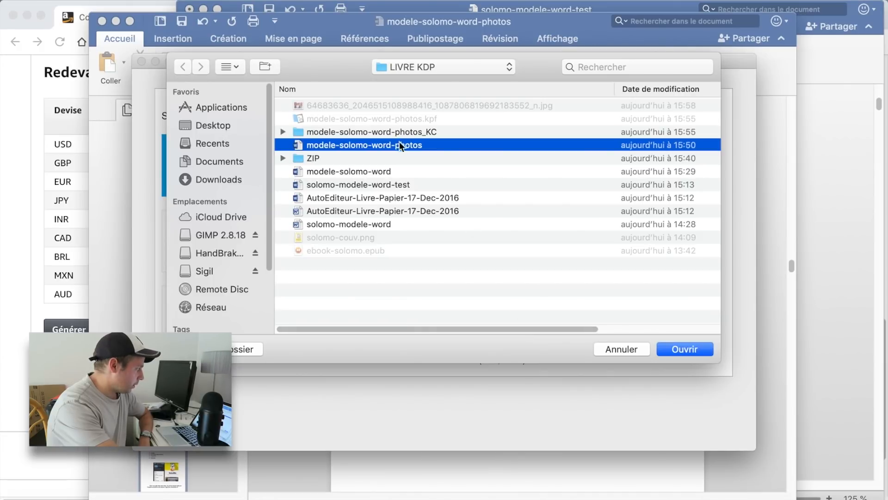
{"action": "left_click_drag", "start_coordinate": [580, 328], "coordinate": [531, 311]}
{"action": "left_click", "coordinate": [676, 345]}
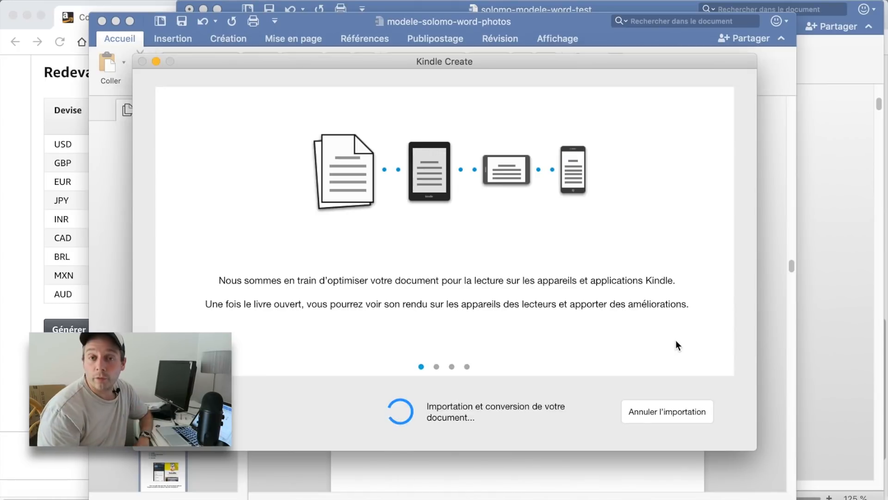
{"action": "left_click", "coordinate": [467, 366]}
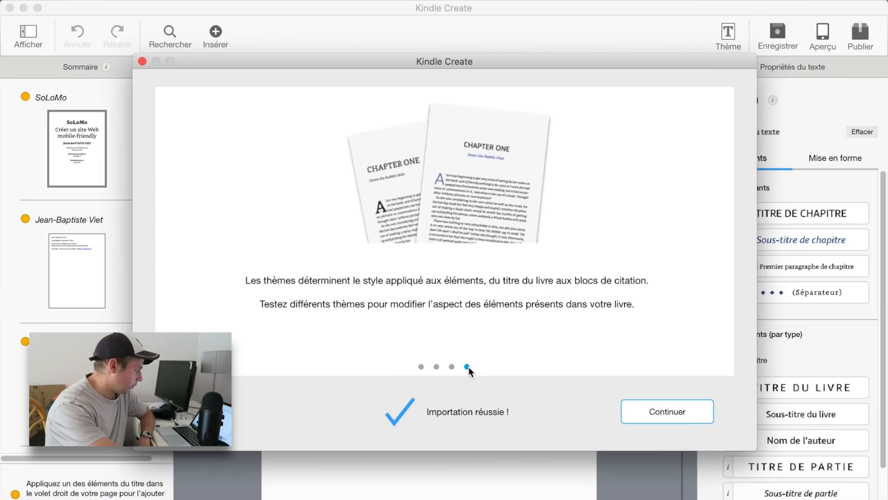
{"action": "left_click", "coordinate": [667, 414]}
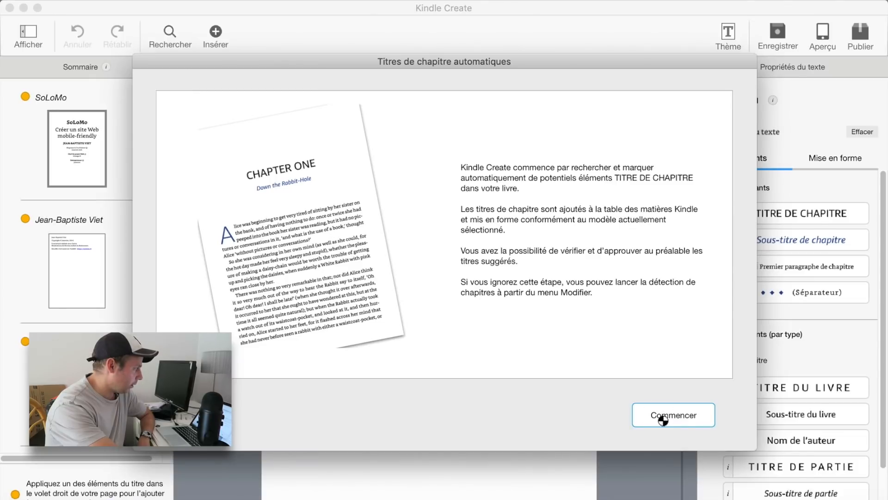
Step: Run the automatic chapter title detection and exclude SoLoMo and the author's name from the suggested titles
{"action": "left_click", "coordinate": [659, 415]}
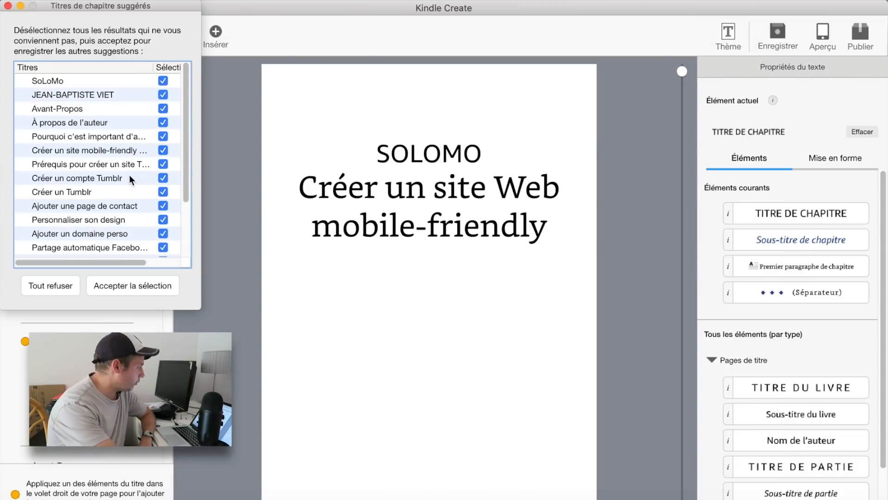
{"action": "left_click_drag", "start_coordinate": [190, 166], "coordinate": [192, 147]}
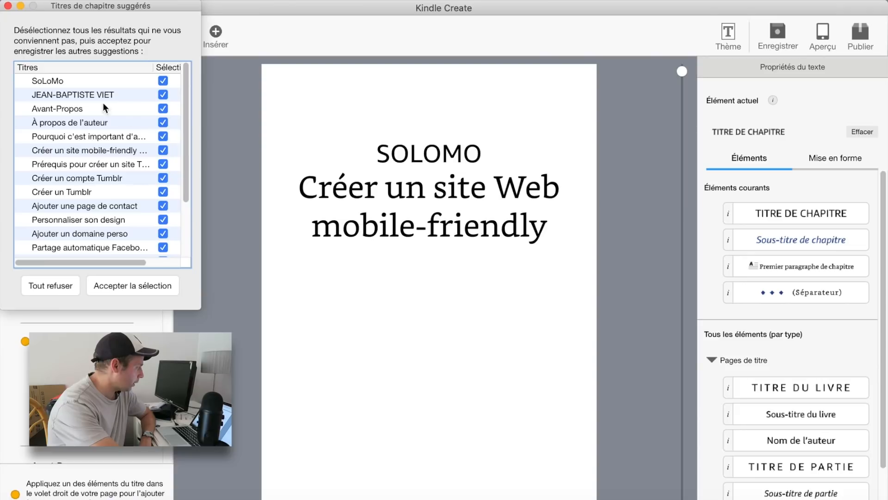
{"action": "left_click", "coordinate": [163, 80]}
{"action": "left_click", "coordinate": [93, 96]}
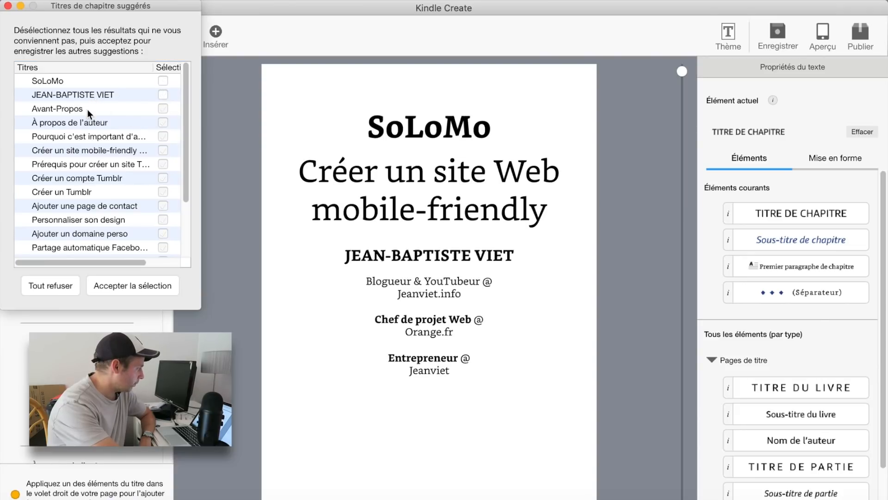
Step: Review the remaining suggested chapter titles from Avant-Propos to Ils parlent de BlogBuster and accept the selection
{"action": "left_click", "coordinate": [87, 109]}
{"action": "left_click", "coordinate": [83, 121]}
{"action": "left_click", "coordinate": [80, 136]}
{"action": "left_click", "coordinate": [82, 150]}
{"action": "left_click", "coordinate": [82, 163]}
{"action": "left_click", "coordinate": [84, 177]}
{"action": "scroll", "coordinate": [86, 208], "scroll_direction": "down", "scroll_amount": 5}
{"action": "left_click", "coordinate": [88, 246]}
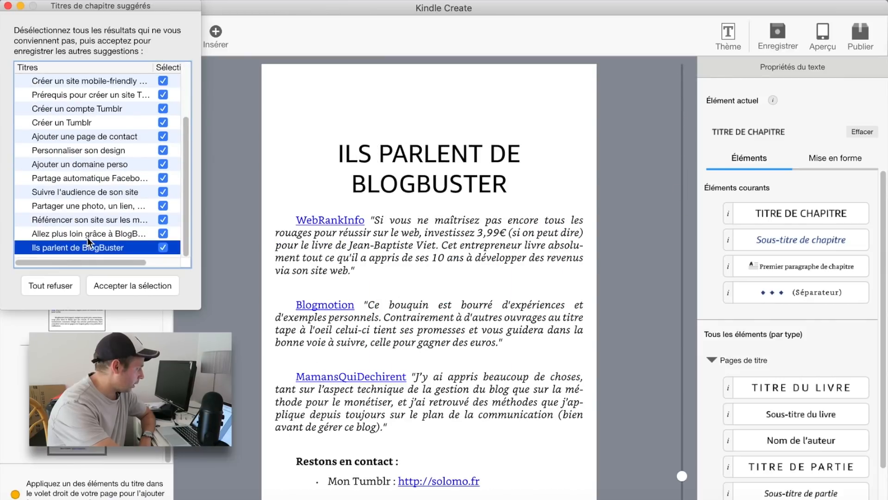
{"action": "left_click", "coordinate": [88, 238]}
{"action": "left_click", "coordinate": [132, 285]}
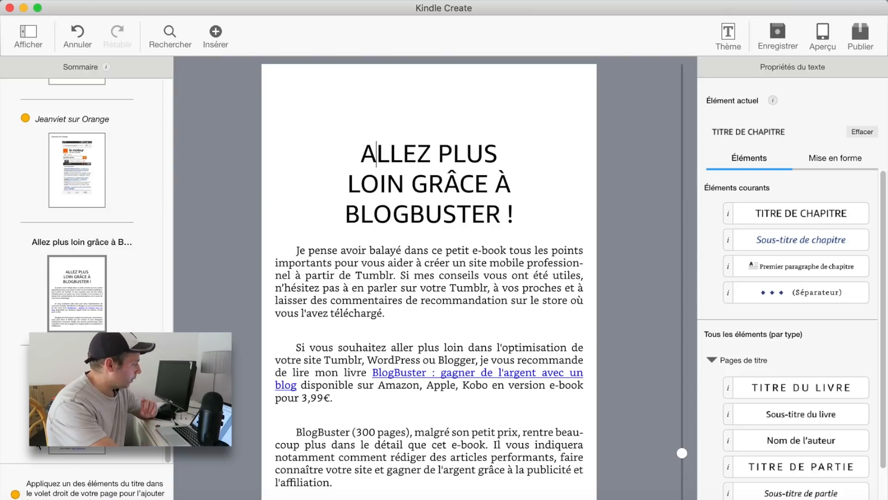
Step: Apply the chapter subtitle style (Sous-titre de chapitre) to the heading above the Orange search engine screenshot
{"action": "scroll", "coordinate": [97, 280], "scroll_direction": "up", "scroll_amount": 5}
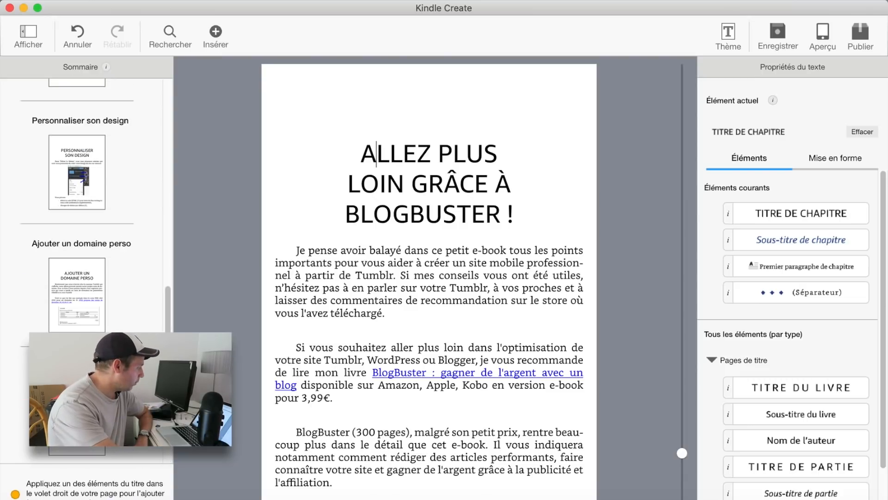
{"action": "scroll", "coordinate": [77, 208], "scroll_direction": "down", "scroll_amount": 5}
{"action": "scroll", "coordinate": [77, 209], "scroll_direction": "up", "scroll_amount": 3}
{"action": "scroll", "coordinate": [70, 205], "scroll_direction": "down", "scroll_amount": 3}
{"action": "left_click", "coordinate": [70, 204]}
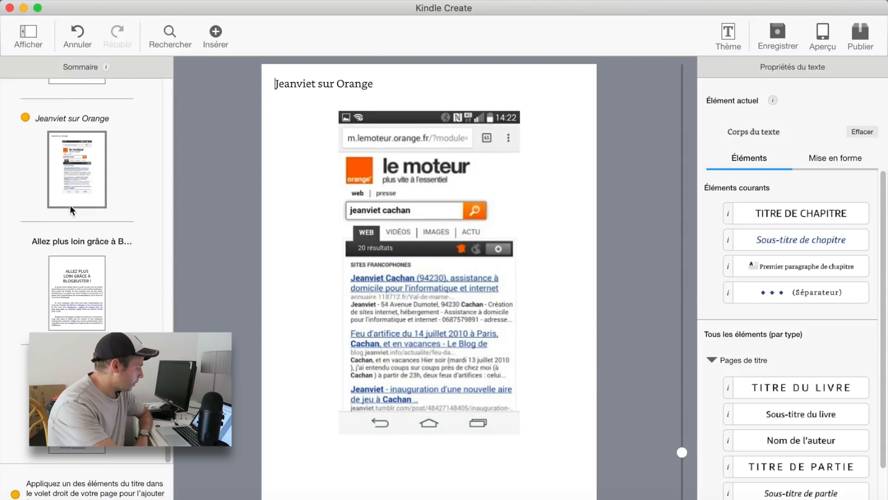
{"action": "left_click_drag", "start_coordinate": [389, 83], "coordinate": [264, 80]}
{"action": "left_click_drag", "start_coordinate": [377, 90], "coordinate": [273, 83]}
{"action": "left_click", "coordinate": [804, 245]}
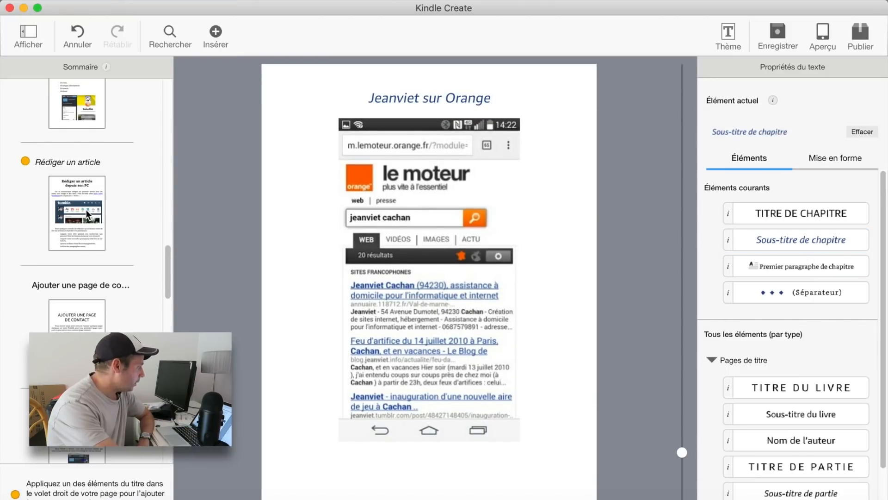
Step: Apply the chapter title style (Titre de chapitre) to the heading "Rédiger un article depuis son PC"
{"action": "left_click", "coordinate": [86, 210]}
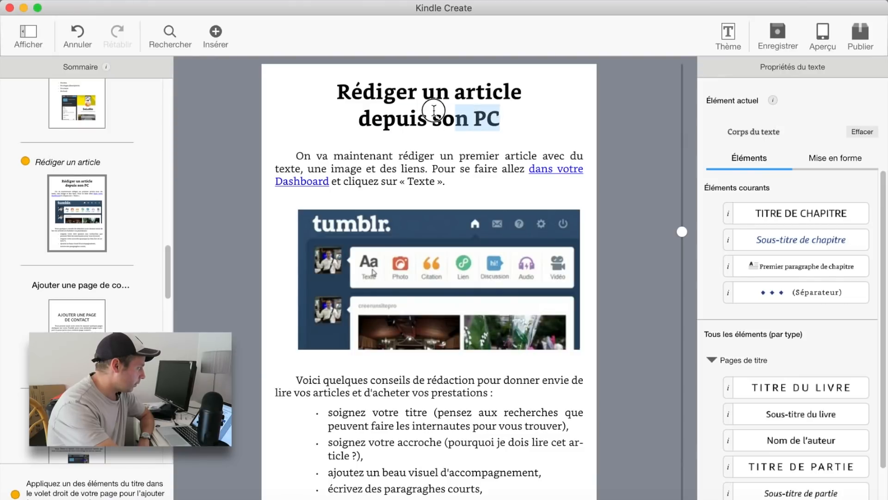
{"action": "triple_click", "coordinate": [462, 118]}
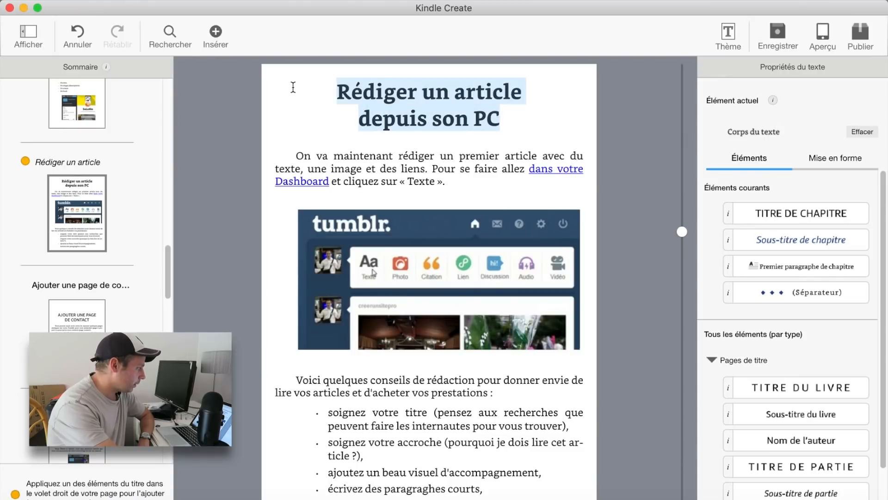
{"action": "left_click", "coordinate": [815, 216]}
{"action": "left_click", "coordinate": [557, 154]}
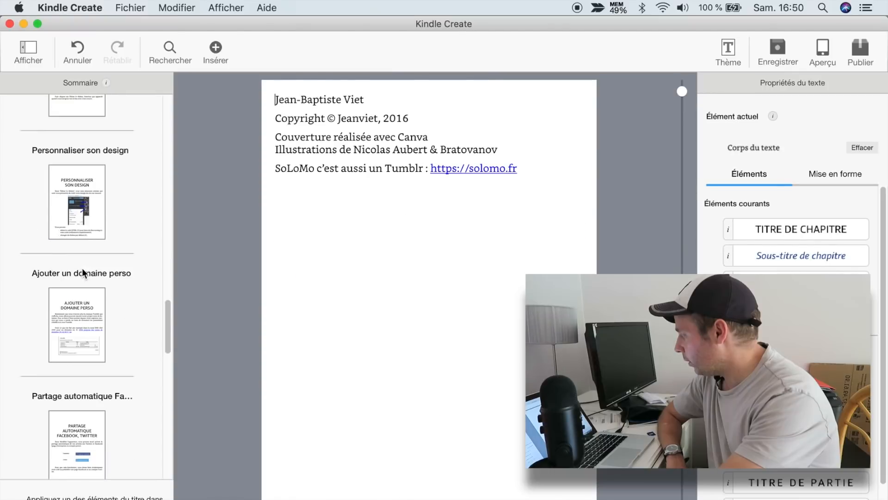
Step: Examine the Avant-Propos section and the section on mobile-optimized sites, including the option to start page numbering at a section
{"action": "scroll", "coordinate": [82, 268], "scroll_direction": "up", "scroll_amount": 10}
{"action": "scroll", "coordinate": [82, 268], "scroll_direction": "up", "scroll_amount": 5}
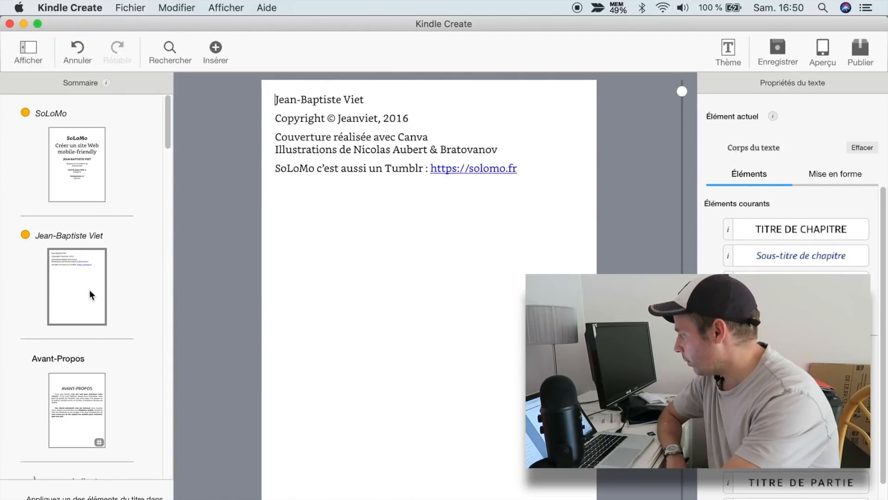
{"action": "left_click", "coordinate": [74, 426]}
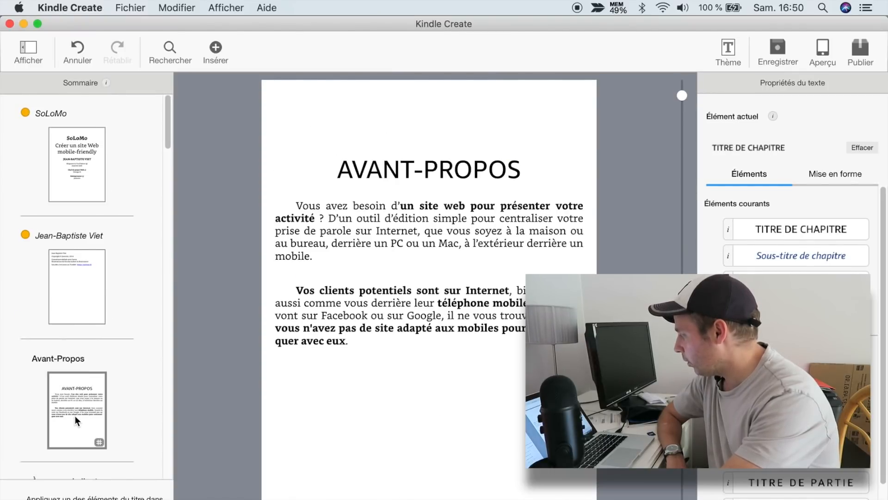
{"action": "scroll", "coordinate": [74, 415], "scroll_direction": "down", "scroll_amount": 10}
{"action": "left_click", "coordinate": [79, 222]}
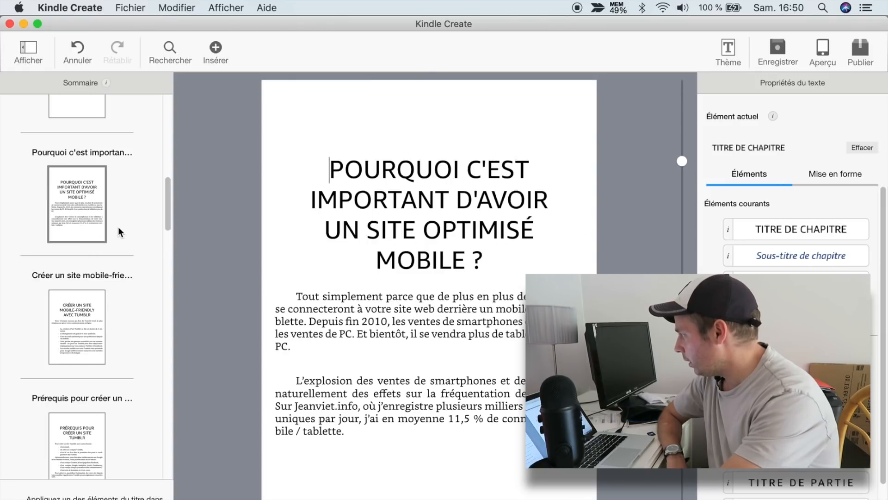
{"action": "right_click", "coordinate": [84, 193]}
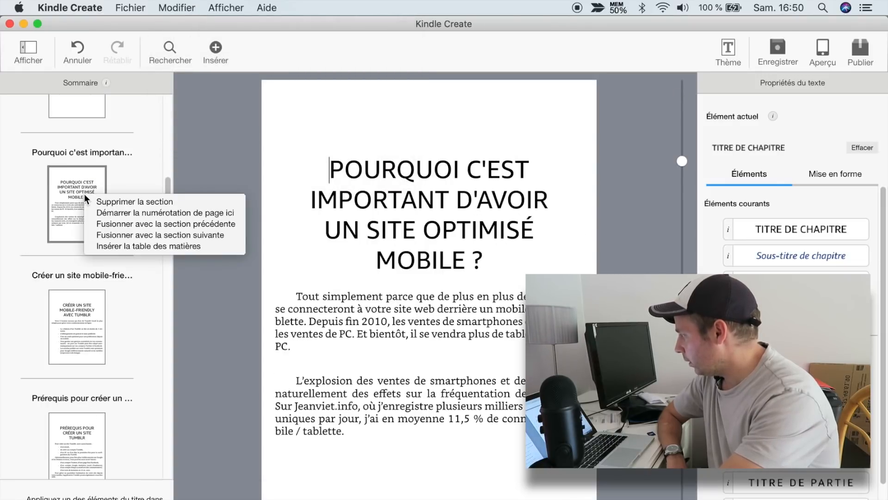
{"action": "left_click", "coordinate": [129, 211]}
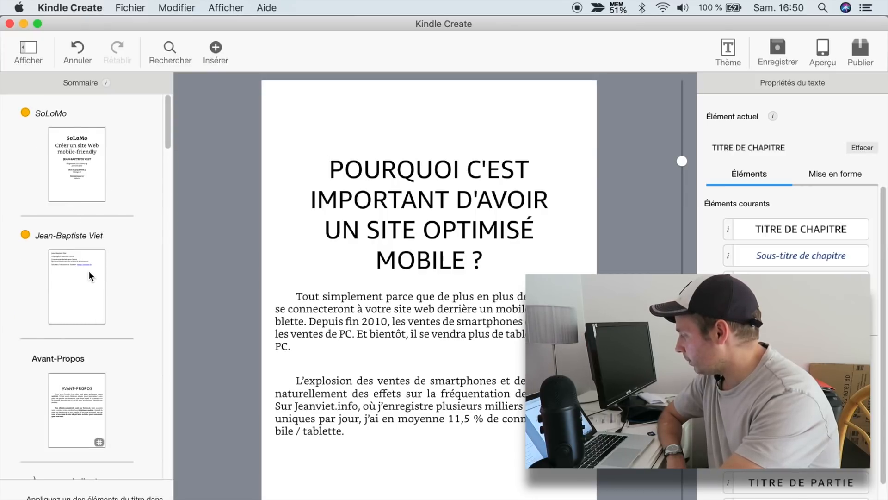
Step: Insert a table of contents generated from the chapter titles, placing it just before the Avant-Propos section
{"action": "left_click", "coordinate": [88, 277]}
{"action": "scroll", "coordinate": [83, 289], "scroll_direction": "down", "scroll_amount": 10}
{"action": "scroll", "coordinate": [80, 296], "scroll_direction": "up", "scroll_amount": 3}
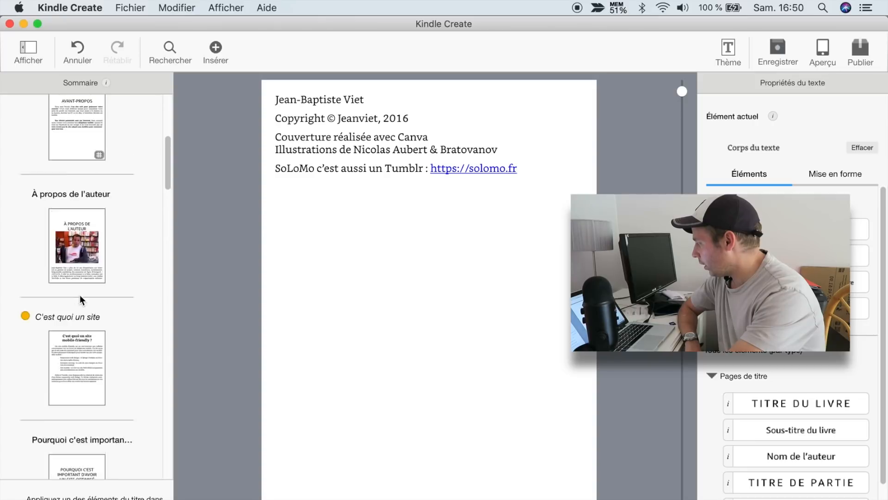
{"action": "scroll", "coordinate": [79, 300], "scroll_direction": "up", "scroll_amount": 5}
{"action": "left_click", "coordinate": [83, 385]}
{"action": "right_click", "coordinate": [84, 388]}
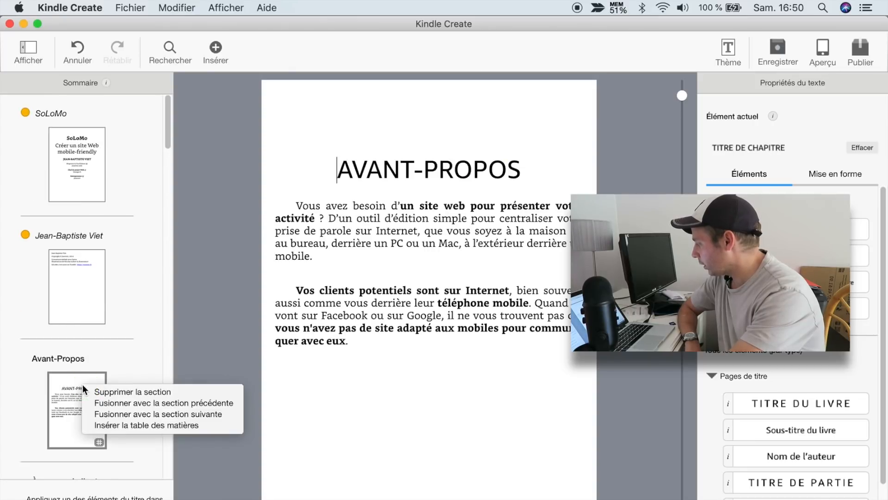
{"action": "left_click", "coordinate": [149, 425]}
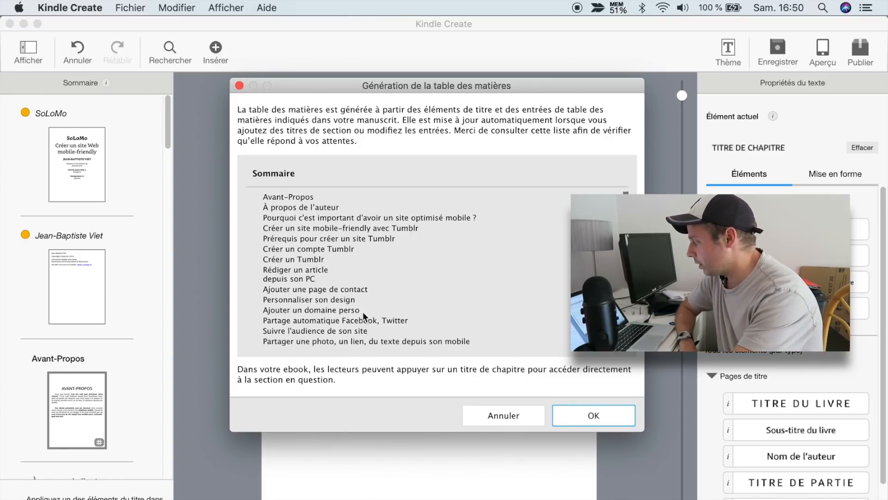
{"action": "left_click", "coordinate": [592, 415]}
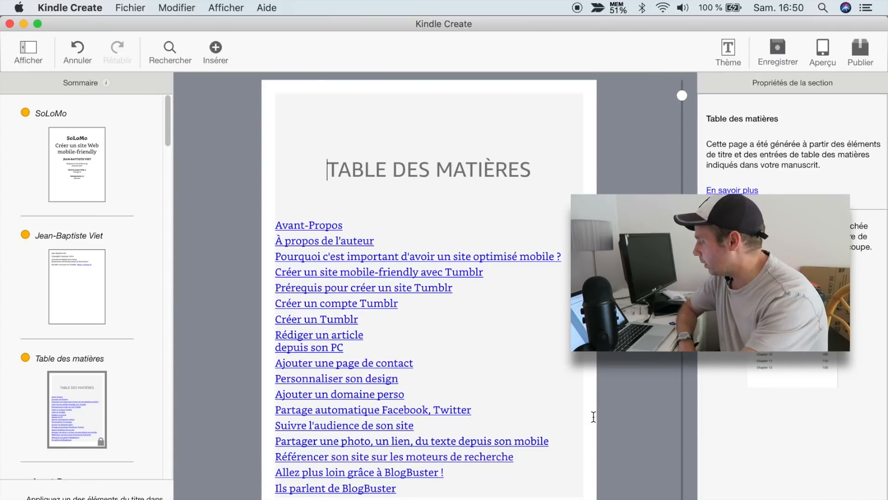
Step: Save the project as modele-solomo-word-photos_KC1 and export the ebook as a .kpf file for publication
{"action": "left_click", "coordinate": [79, 314]}
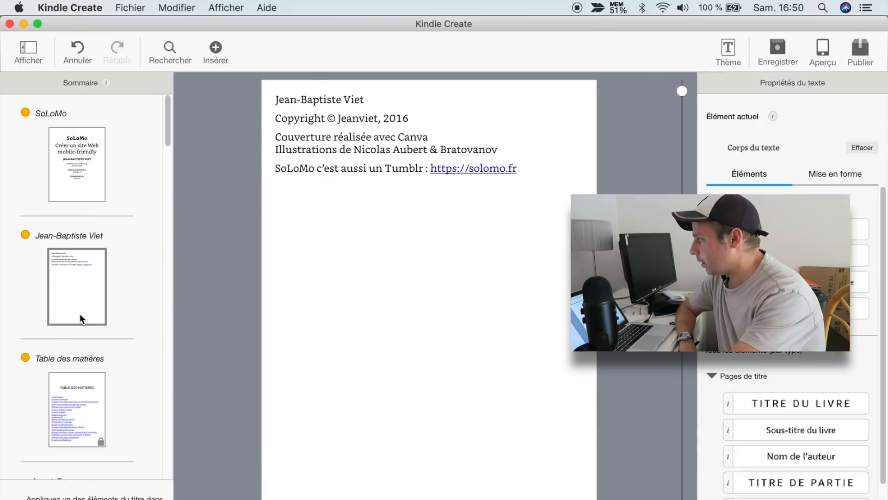
{"action": "left_click", "coordinate": [781, 47]}
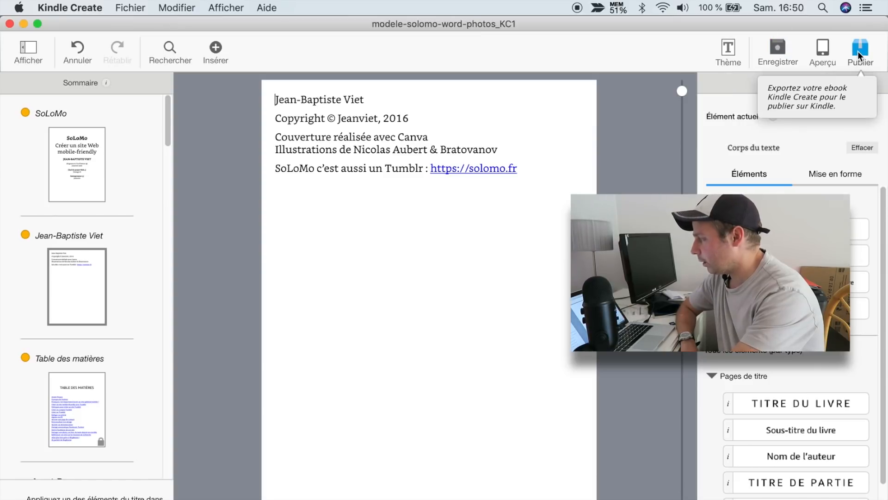
{"action": "left_click", "coordinate": [858, 49]}
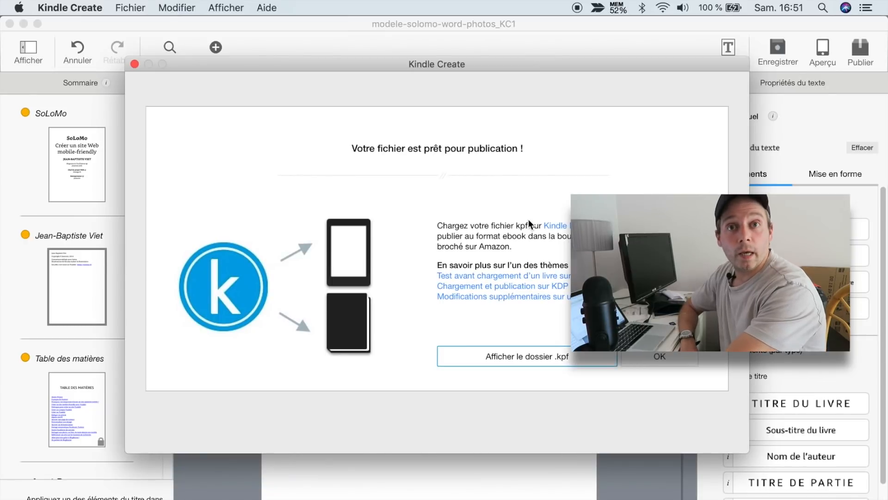
{"action": "left_click", "coordinate": [673, 360]}
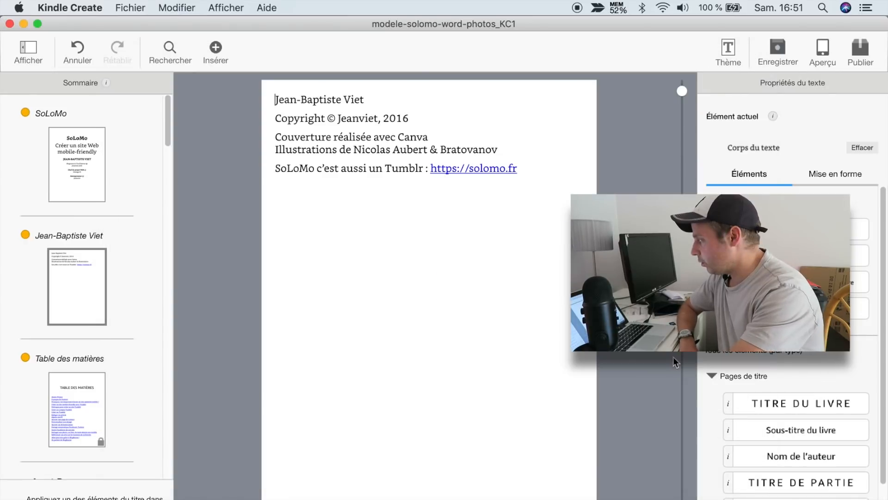
Step: Switch to Chrome and review the SoLoMo Kindle ebook's details on KDP, from language and title to keywords and categories
{"action": "left_click", "coordinate": [24, 25]}
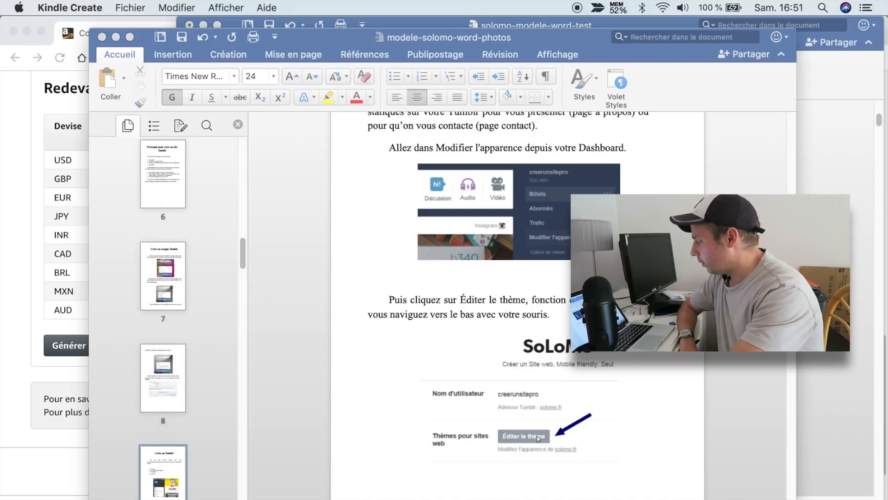
{"action": "key", "text": "super+Tab"}
{"action": "scroll", "coordinate": [444, 277], "scroll_direction": "up", "scroll_amount": 15}
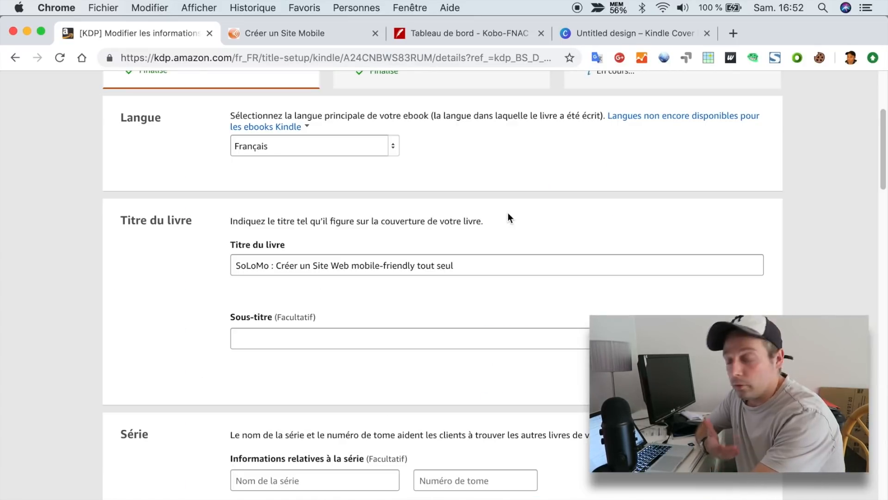
{"action": "scroll", "coordinate": [578, 250], "scroll_direction": "down", "scroll_amount": 12}
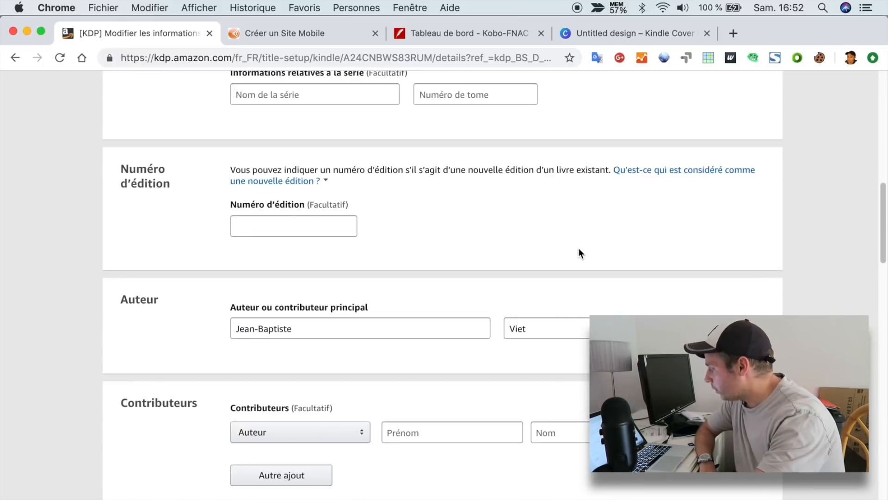
{"action": "scroll", "coordinate": [580, 249], "scroll_direction": "down", "scroll_amount": 11}
{"action": "scroll", "coordinate": [579, 249], "scroll_direction": "up", "scroll_amount": 4}
{"action": "scroll", "coordinate": [579, 250], "scroll_direction": "down", "scroll_amount": 3}
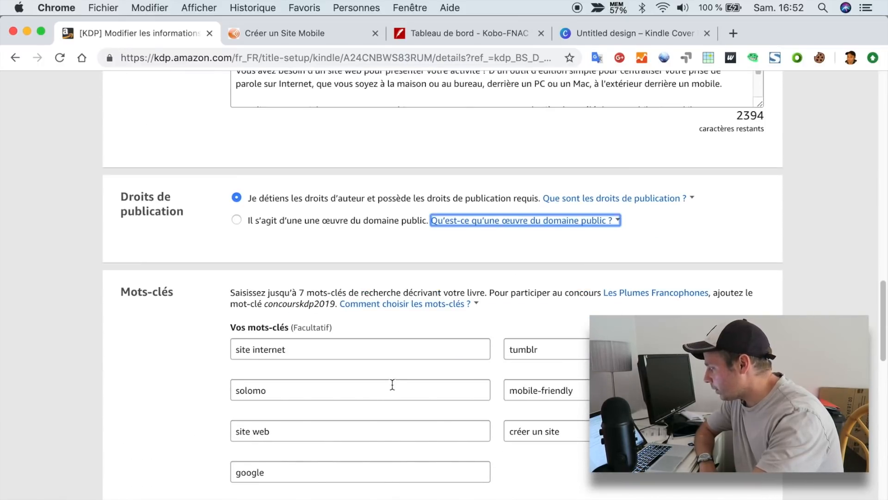
{"action": "scroll", "coordinate": [423, 389], "scroll_direction": "down", "scroll_amount": 3}
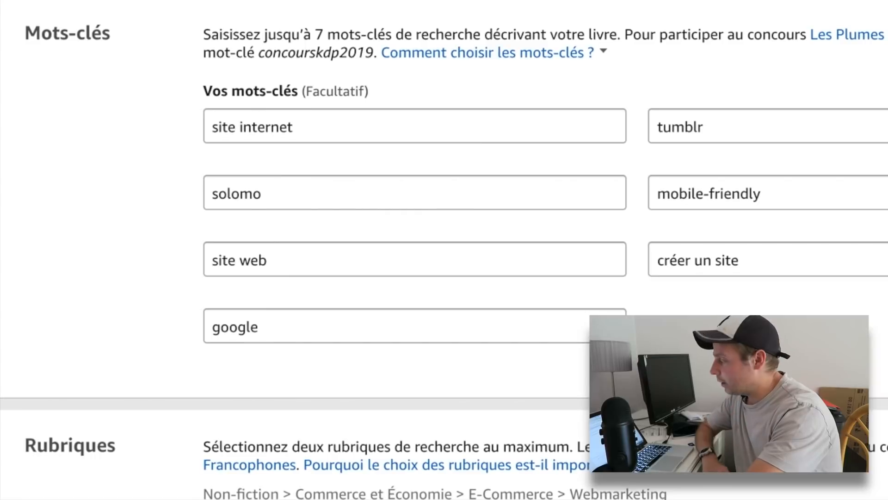
{"action": "scroll", "coordinate": [692, 367], "scroll_direction": "down", "scroll_amount": 5}
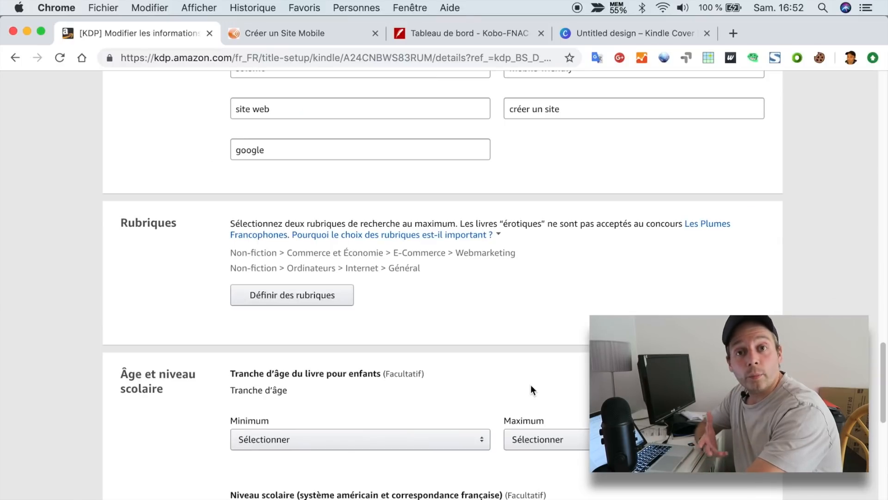
{"action": "scroll", "coordinate": [531, 389], "scroll_direction": "down", "scroll_amount": 3}
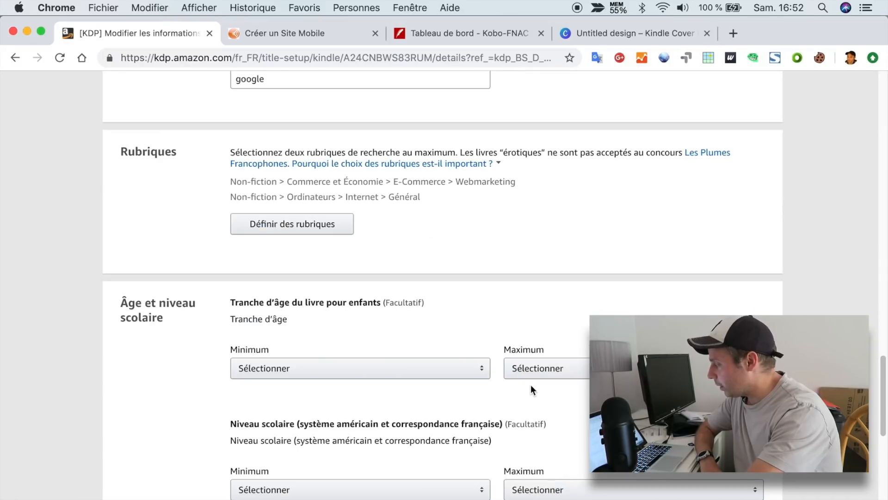
Step: Open the Kindle ebook's content page and check the DRM setting and the accepted manuscript formats, including KPF
{"action": "left_click", "coordinate": [449, 237]}
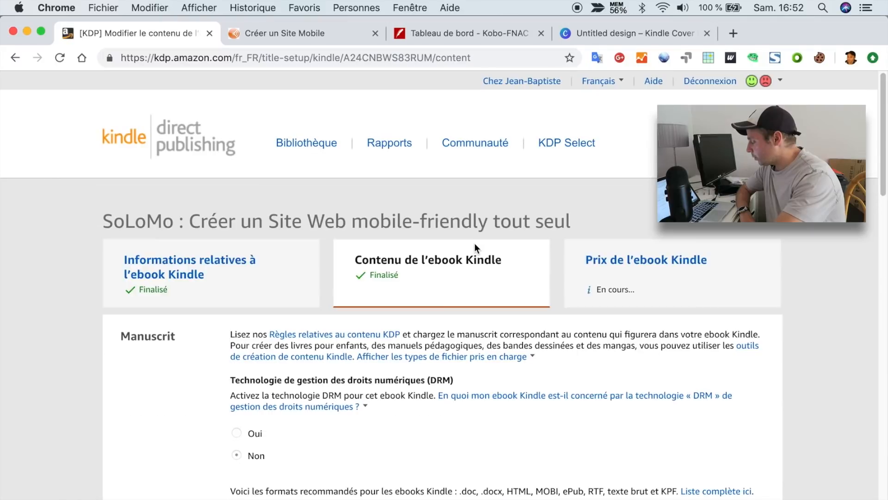
{"action": "scroll", "coordinate": [476, 301], "scroll_direction": "down", "scroll_amount": 5}
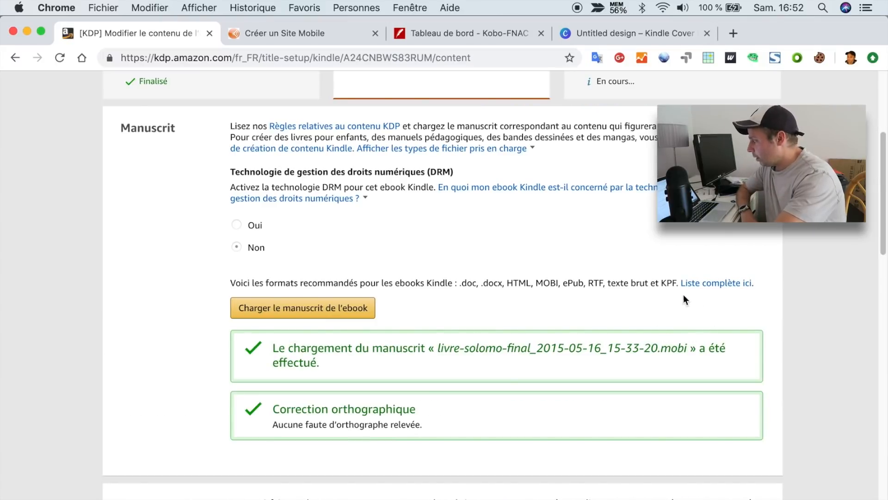
{"action": "double_click", "coordinate": [675, 283]}
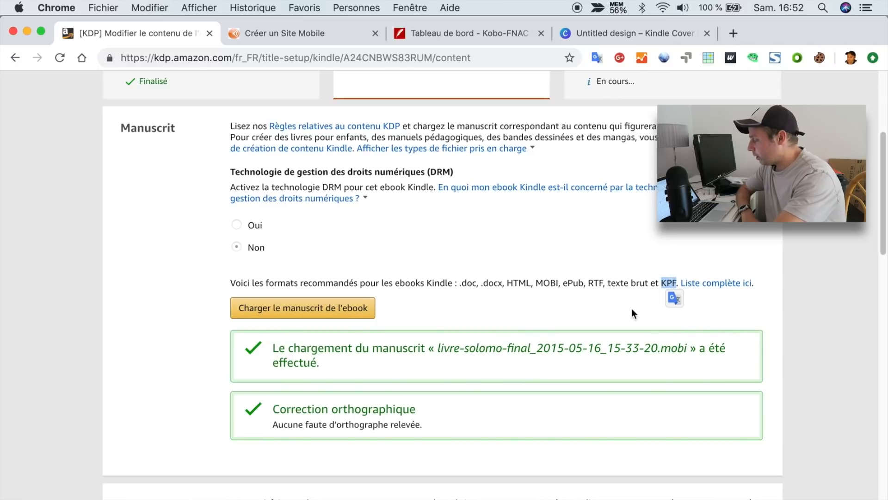
{"action": "scroll", "coordinate": [618, 311], "scroll_direction": "down", "scroll_amount": 3}
Step: Return to the KDP library and open the content page of the SoLoMo paperback draft
{"action": "scroll", "coordinate": [292, 139], "scroll_direction": "up", "scroll_amount": 7}
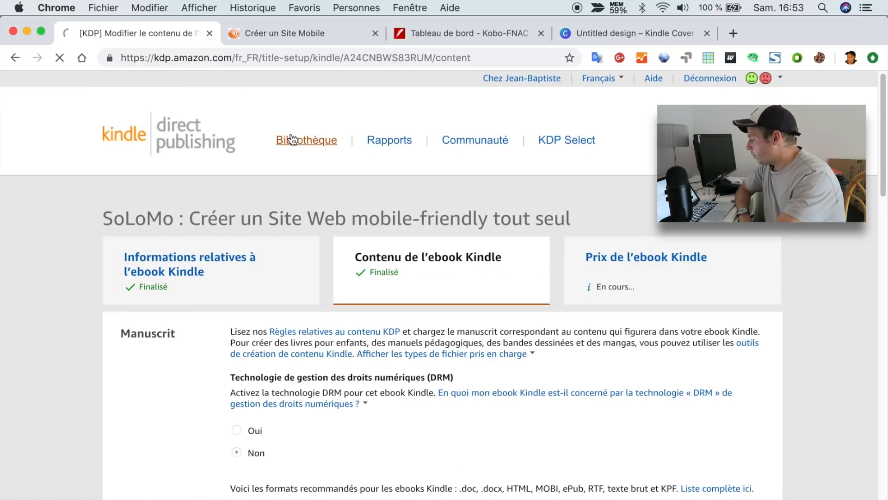
{"action": "scroll", "coordinate": [504, 253], "scroll_direction": "down", "scroll_amount": 7}
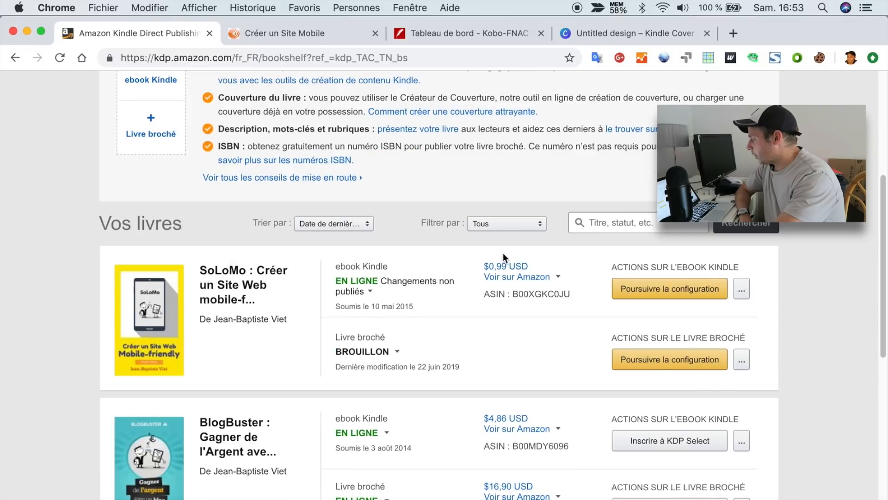
{"action": "scroll", "coordinate": [364, 304], "scroll_direction": "up", "scroll_amount": 3}
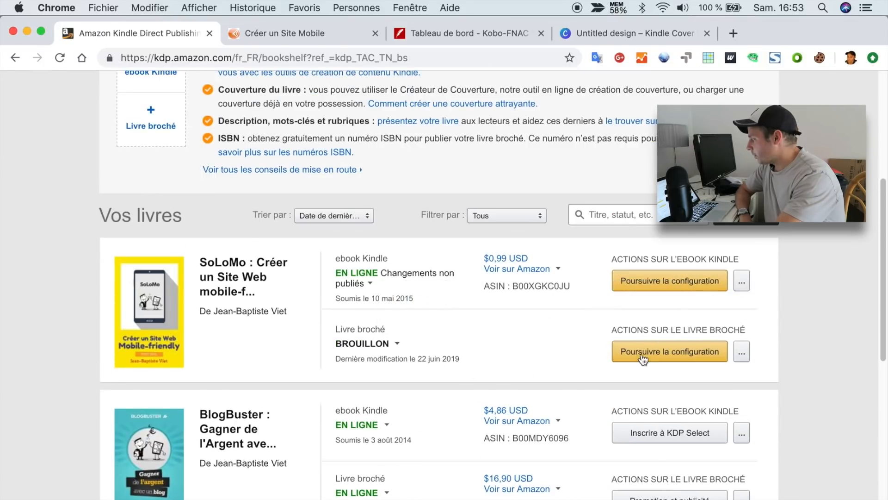
{"action": "left_click", "coordinate": [670, 353]}
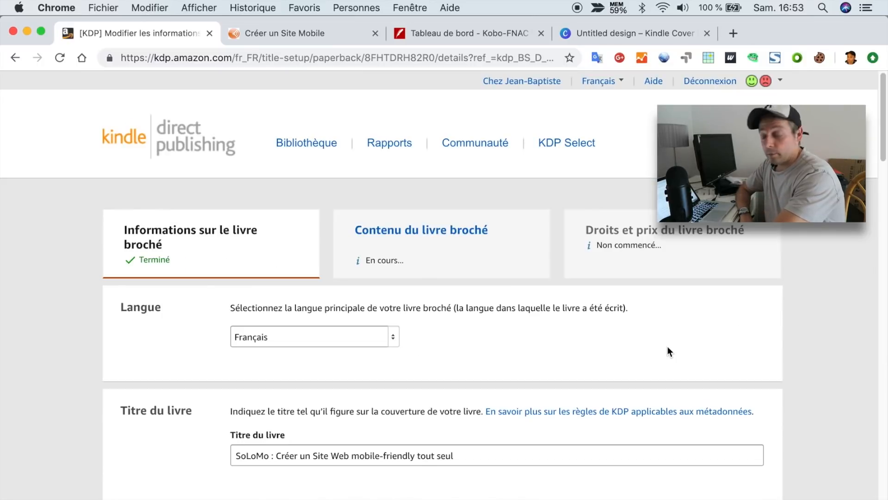
{"action": "left_click", "coordinate": [475, 252]}
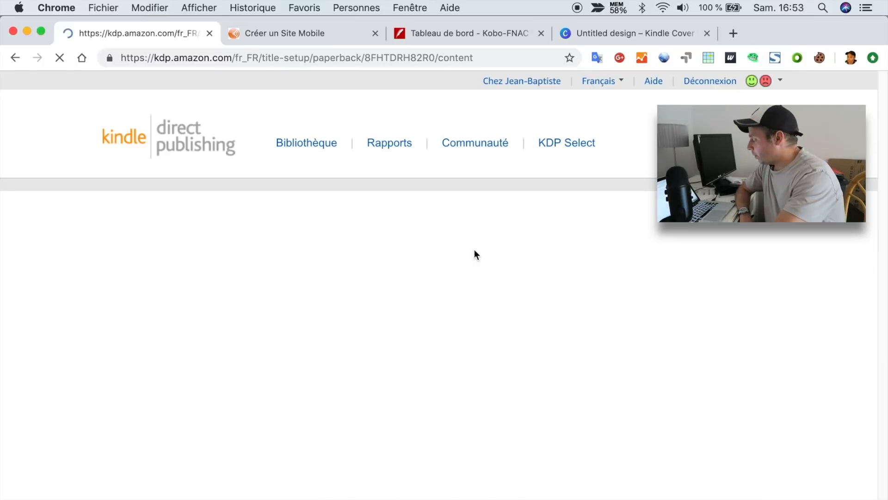
Step: Review the paperback's ISBN, publication date, print options, cover finish and uploaded manuscript file modele-solomo-word-photos.kpf
{"action": "scroll", "coordinate": [598, 277], "scroll_direction": "down", "scroll_amount": 5}
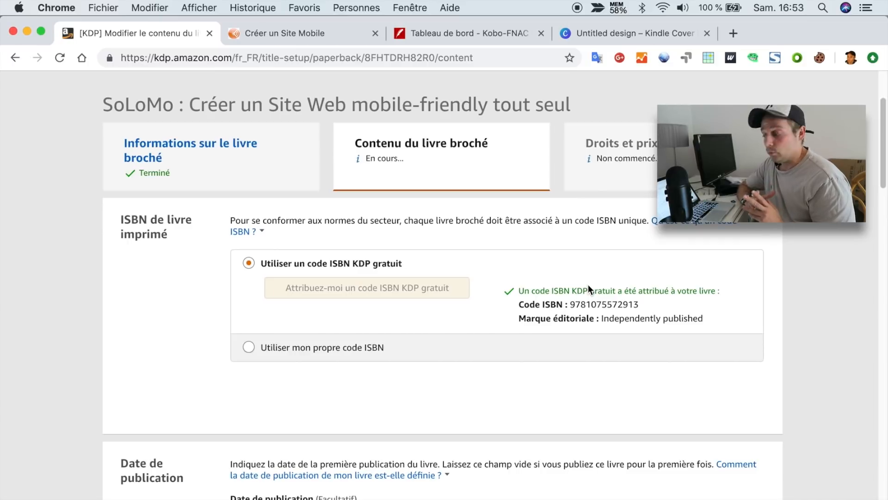
{"action": "scroll", "coordinate": [585, 256], "scroll_direction": "down", "scroll_amount": 8}
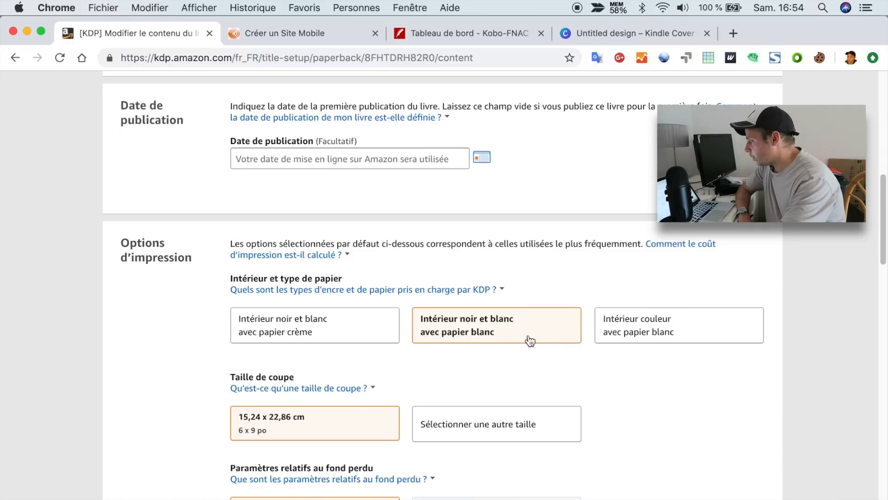
{"action": "scroll", "coordinate": [553, 345], "scroll_direction": "down", "scroll_amount": 1}
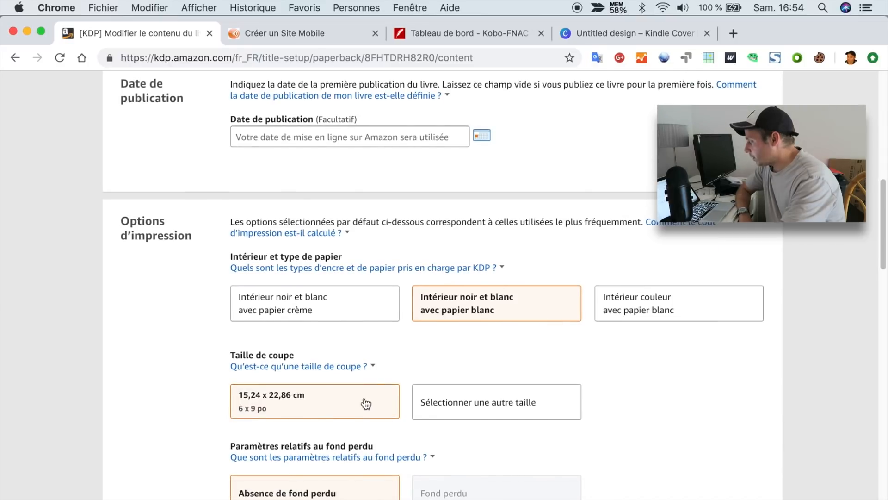
{"action": "scroll", "coordinate": [380, 401], "scroll_direction": "down", "scroll_amount": 10}
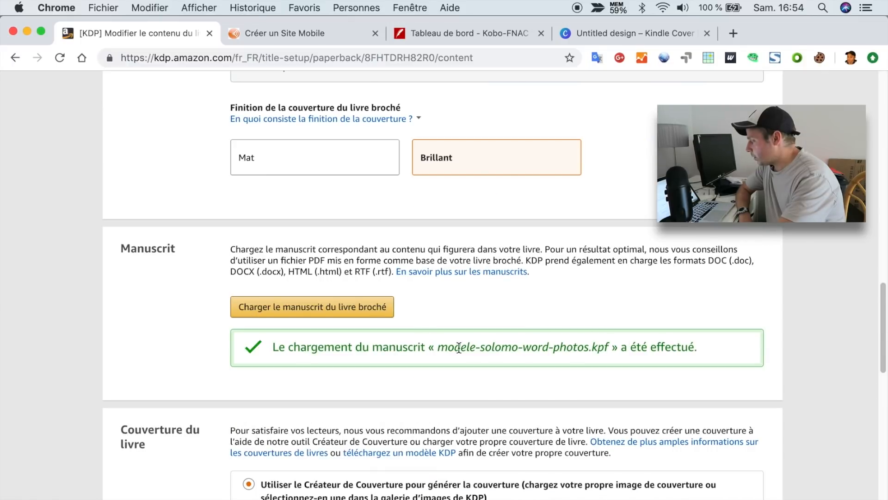
{"action": "left_click_drag", "start_coordinate": [449, 346], "coordinate": [630, 347]}
{"action": "left_click", "coordinate": [564, 365]}
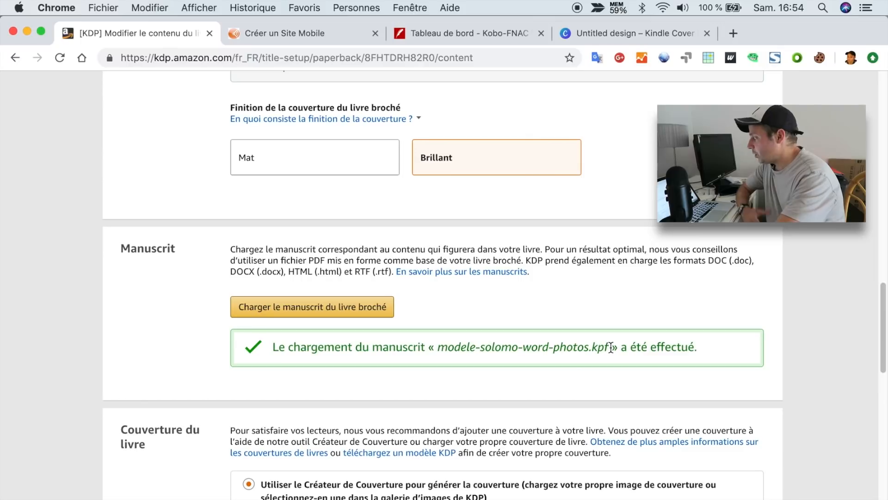
Step: Launch Cover Creator for the SoLoMo paperback's cover
{"action": "scroll", "coordinate": [610, 348], "scroll_direction": "down", "scroll_amount": 5}
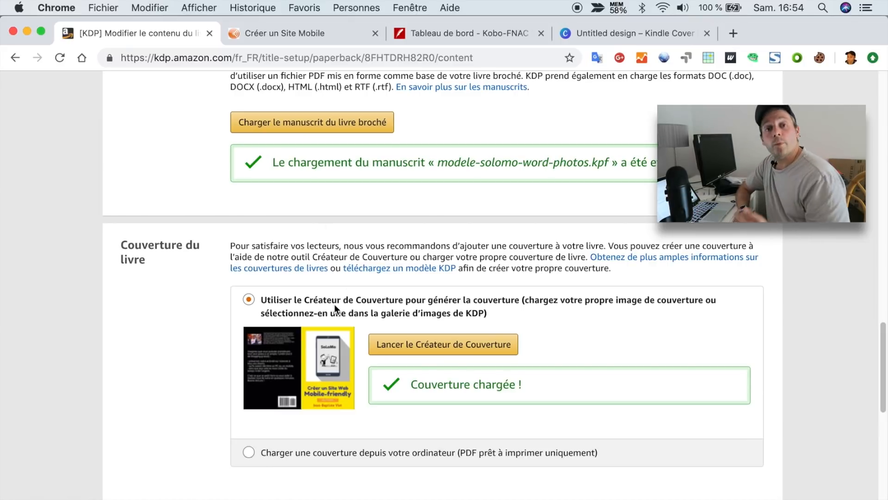
{"action": "left_click", "coordinate": [459, 349]}
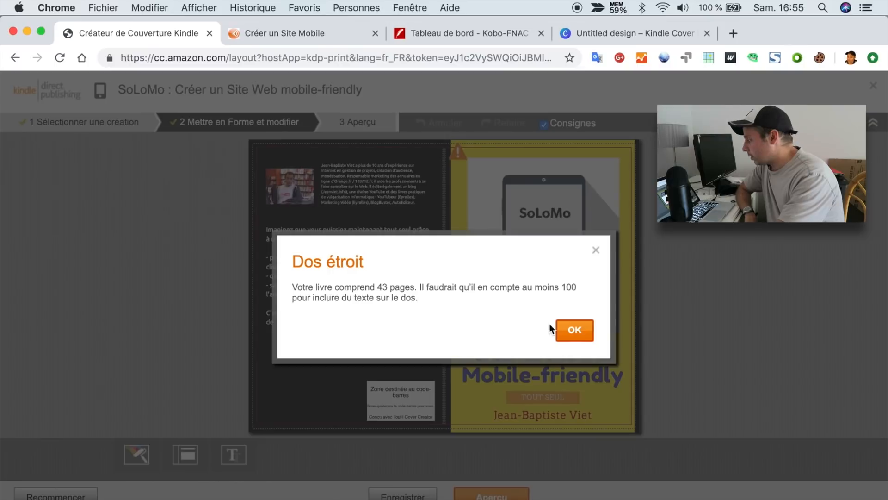
Step: Dismiss the narrow-spine notice and inspect the paperback's front cover artwork and back-cover photo and text
{"action": "left_click", "coordinate": [572, 329]}
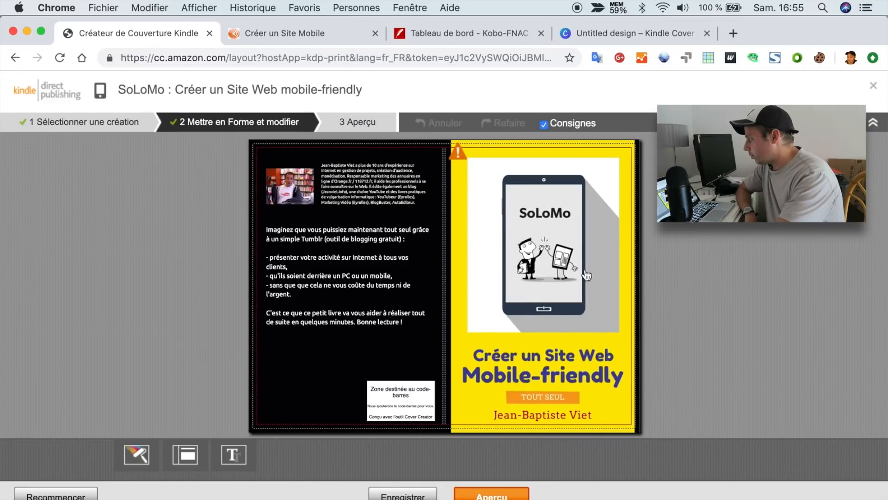
{"action": "left_click", "coordinate": [569, 273]}
{"action": "left_click", "coordinate": [364, 253]}
{"action": "left_click", "coordinate": [369, 185]}
{"action": "left_click", "coordinate": [566, 295]}
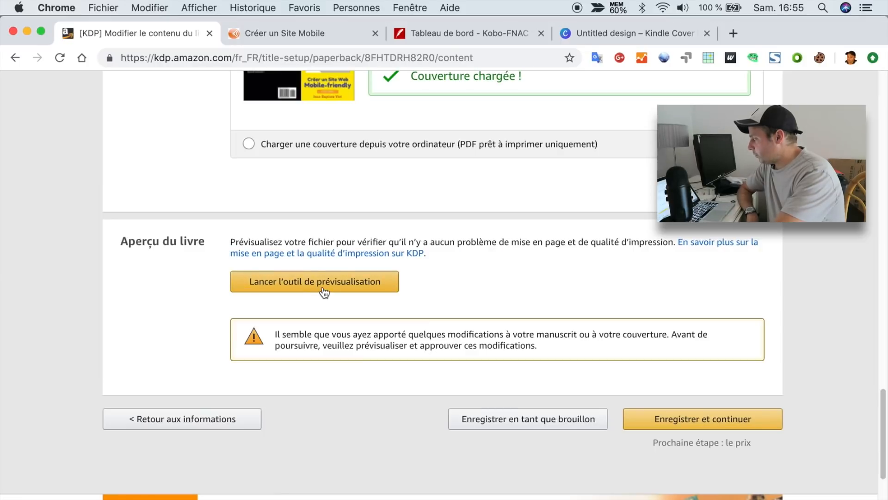
Step: Launch the print previewer for the SoLoMo paperback and check the cover, title page and table of contents
{"action": "left_click", "coordinate": [323, 287]}
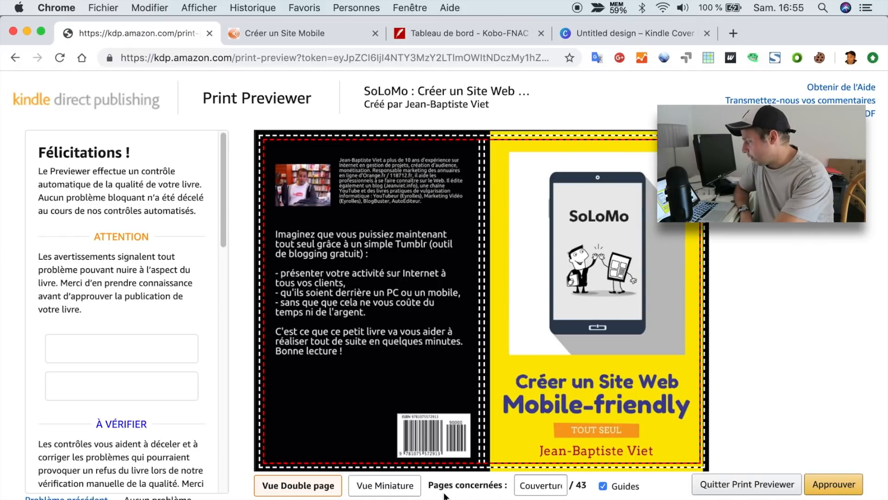
{"action": "left_click", "coordinate": [684, 288]}
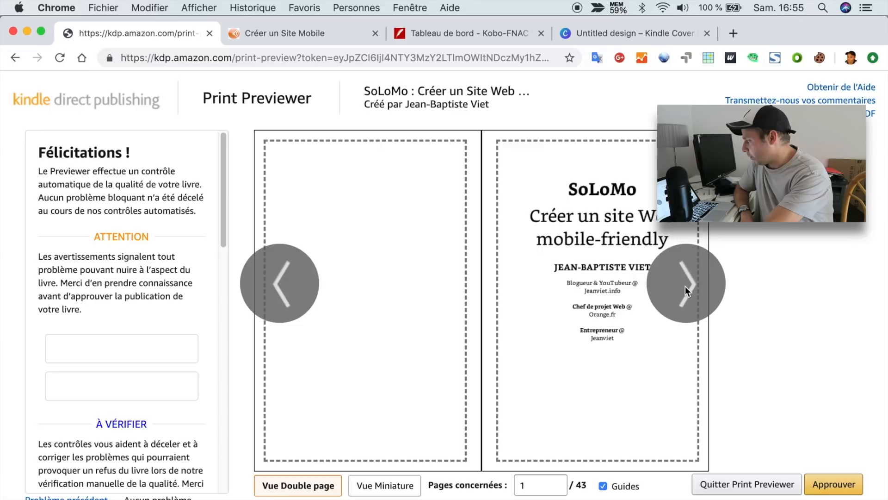
{"action": "left_click", "coordinate": [685, 287]}
{"action": "left_click", "coordinate": [267, 291]}
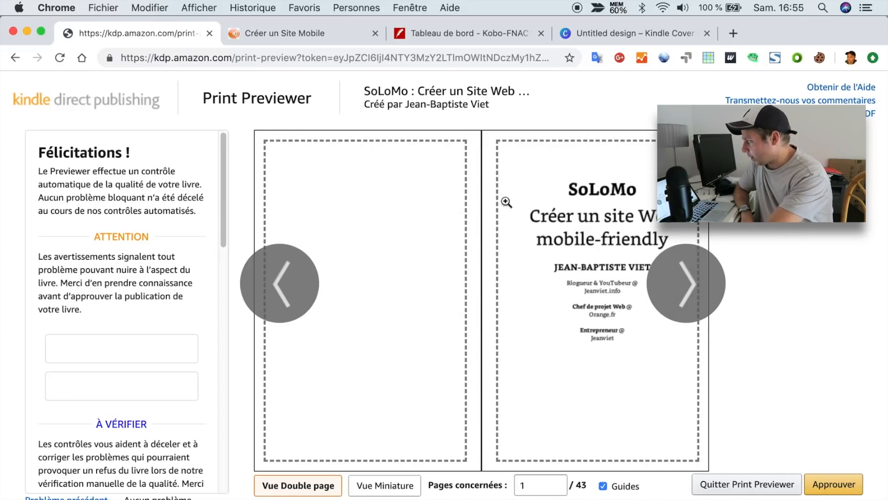
{"action": "left_click", "coordinate": [692, 272]}
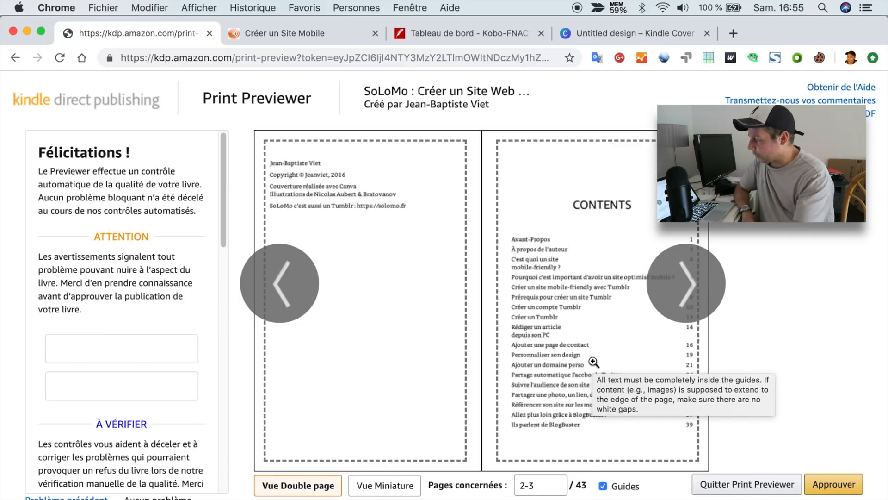
Step: Page through the paperback's interior chapters to check the text and images against the margin guides
{"action": "left_click", "coordinate": [680, 276]}
{"action": "left_click", "coordinate": [683, 276]}
{"action": "left_click", "coordinate": [684, 276]}
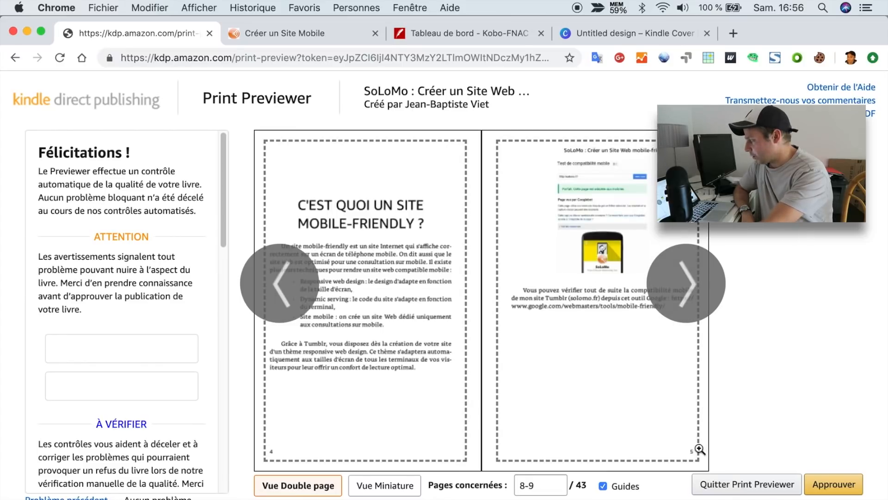
{"action": "left_click", "coordinate": [687, 296]}
{"action": "left_click", "coordinate": [686, 296]}
{"action": "left_click", "coordinate": [687, 296]}
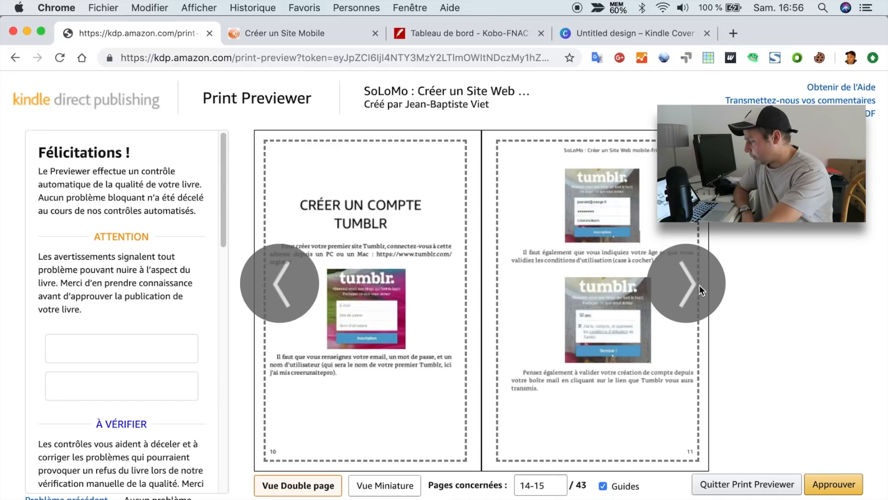
{"action": "left_click", "coordinate": [688, 277]}
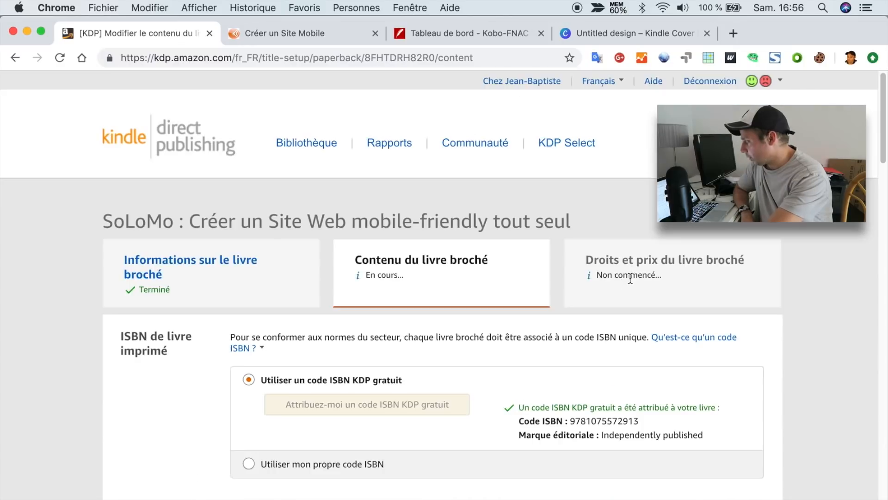
Step: Look over the paperback's content page from the ISBN section down to the book preview and back up
{"action": "scroll", "coordinate": [721, 296], "scroll_direction": "down", "scroll_amount": 15}
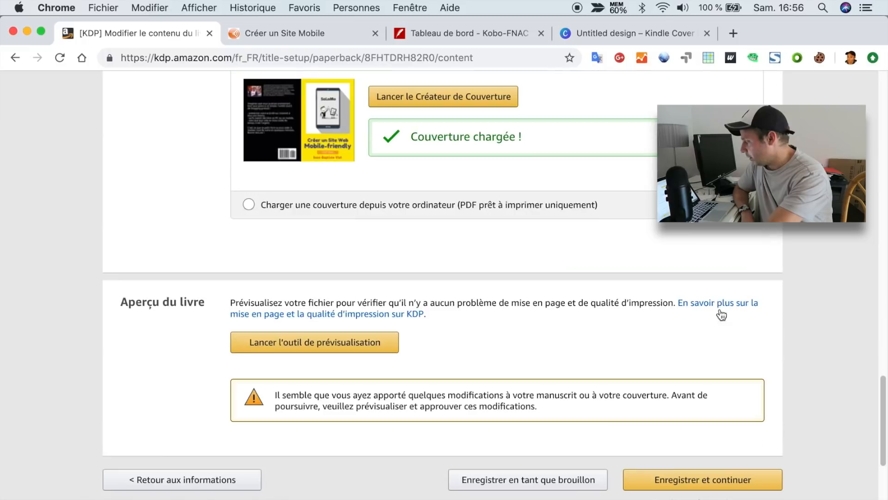
{"action": "scroll", "coordinate": [723, 335], "scroll_direction": "up", "scroll_amount": 15}
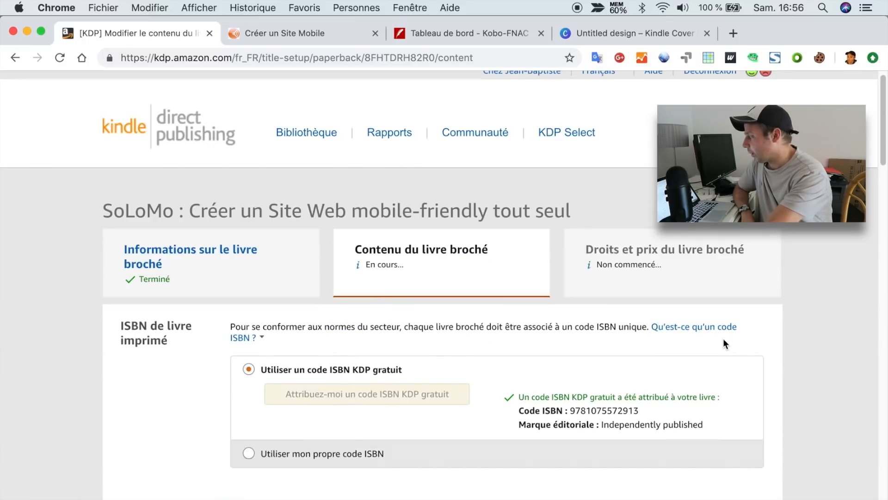